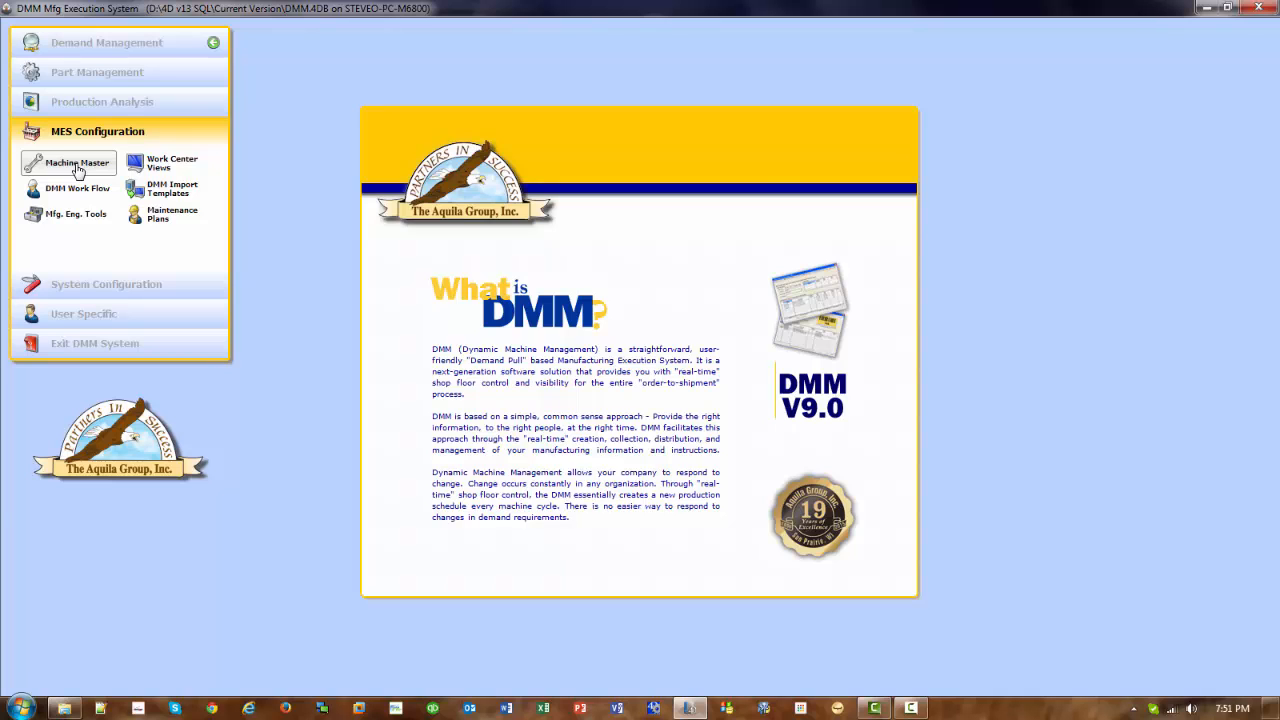
# - Open the Machine Master and select the Weld Robot 310 record
pyautogui.click(78, 166)
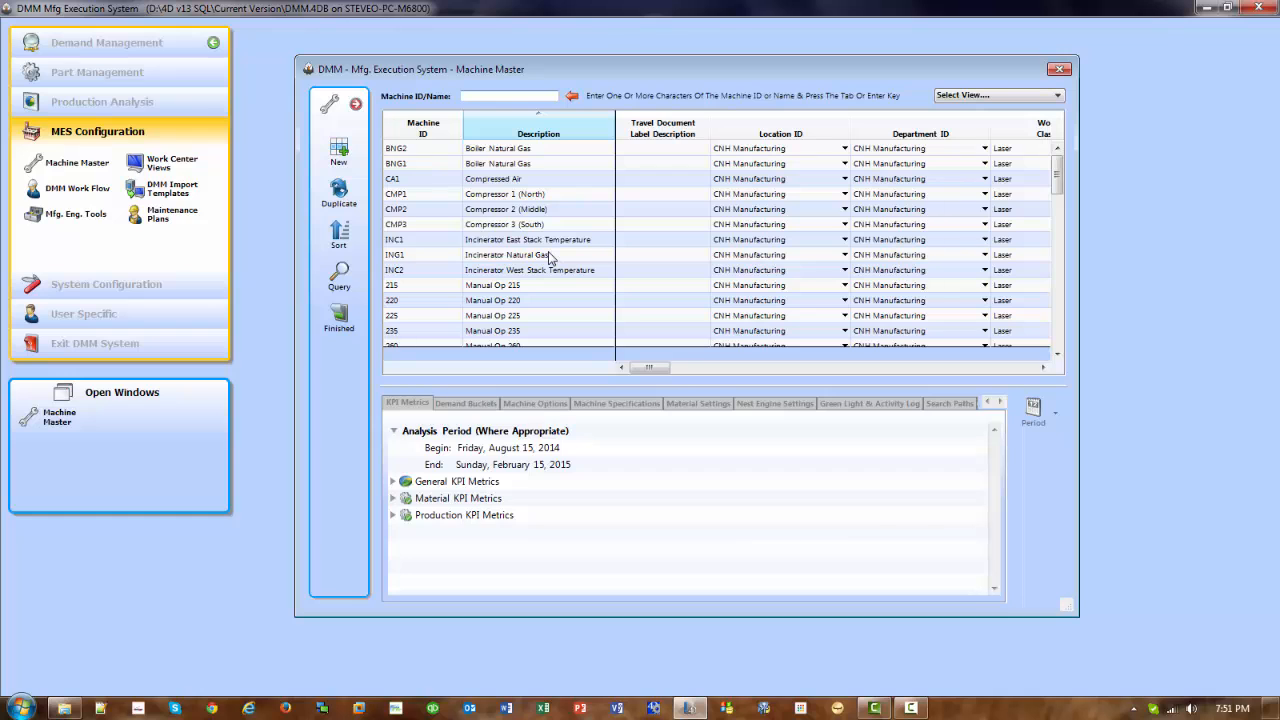
pyautogui.scroll(-15, 548, 258)
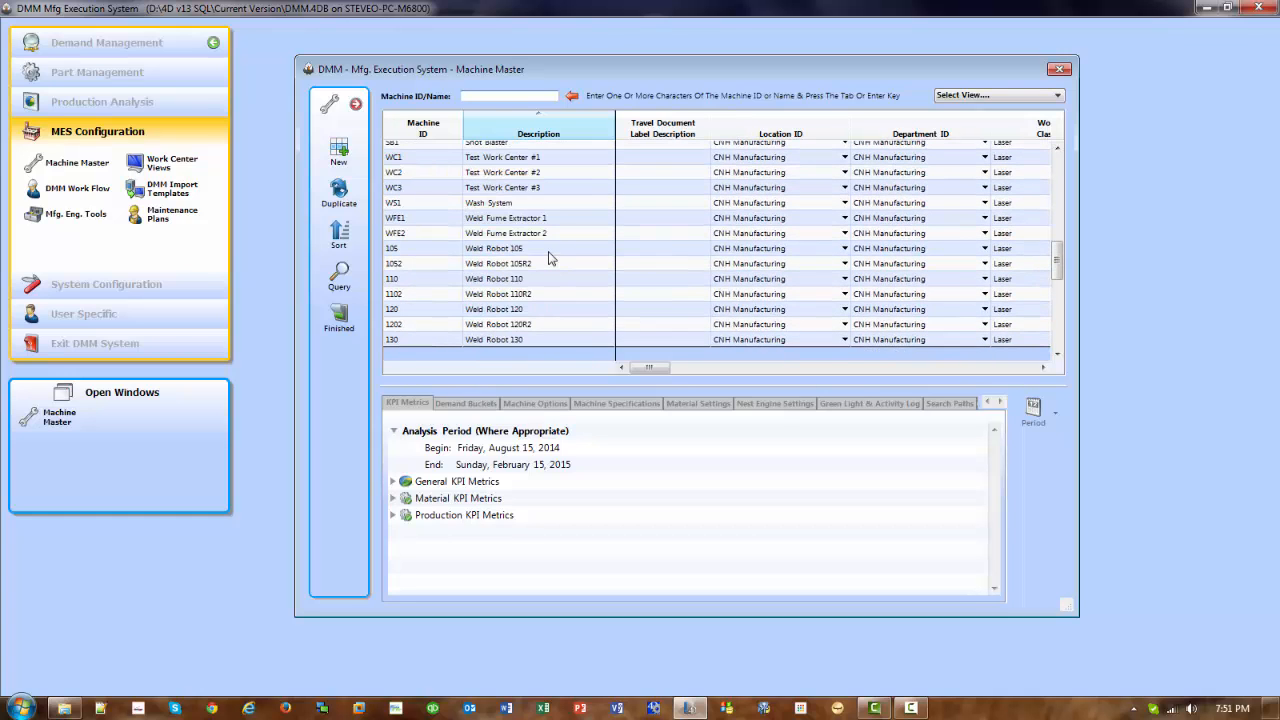
pyautogui.scroll(-7, 548, 258)
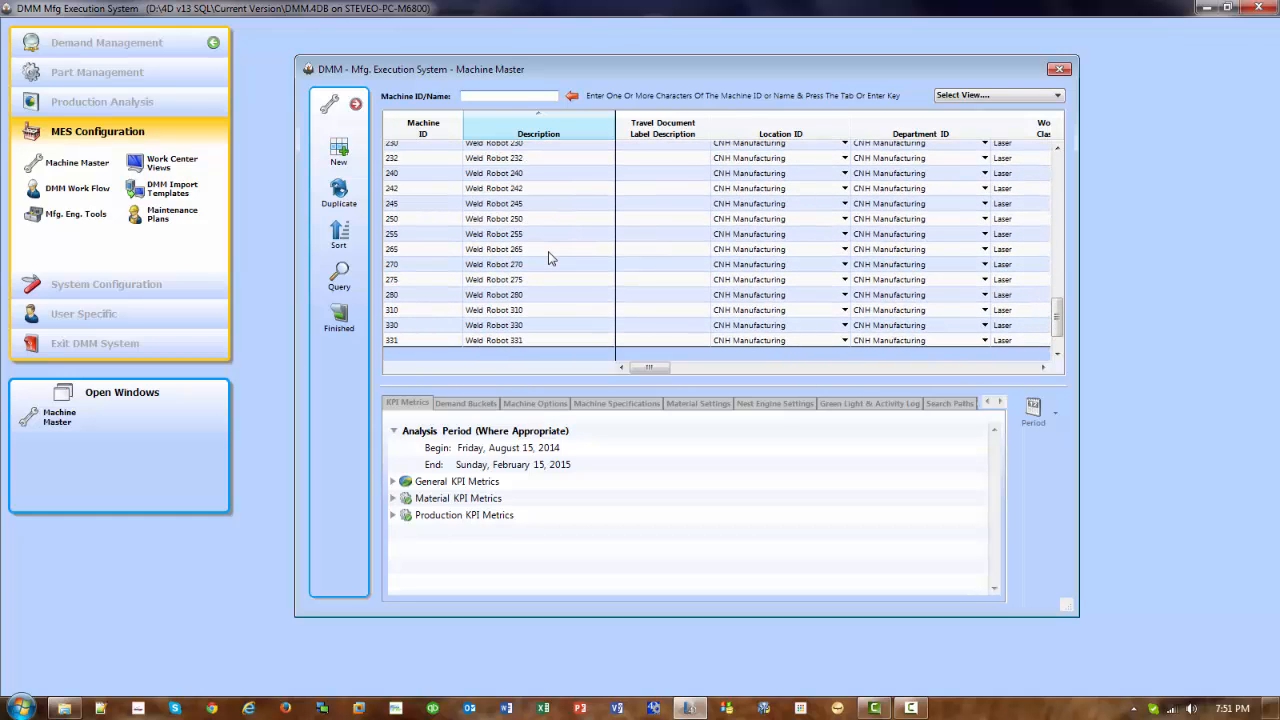
pyautogui.scroll(-2, 548, 258)
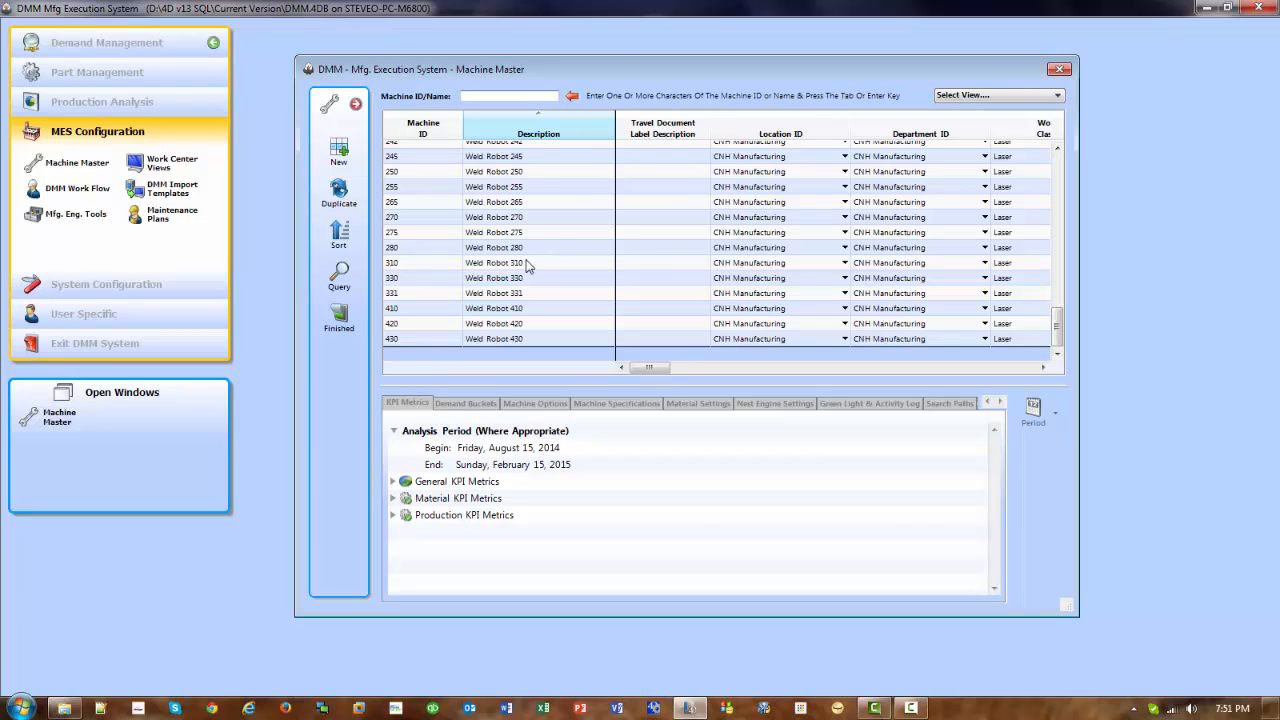
pyautogui.click(516, 264)
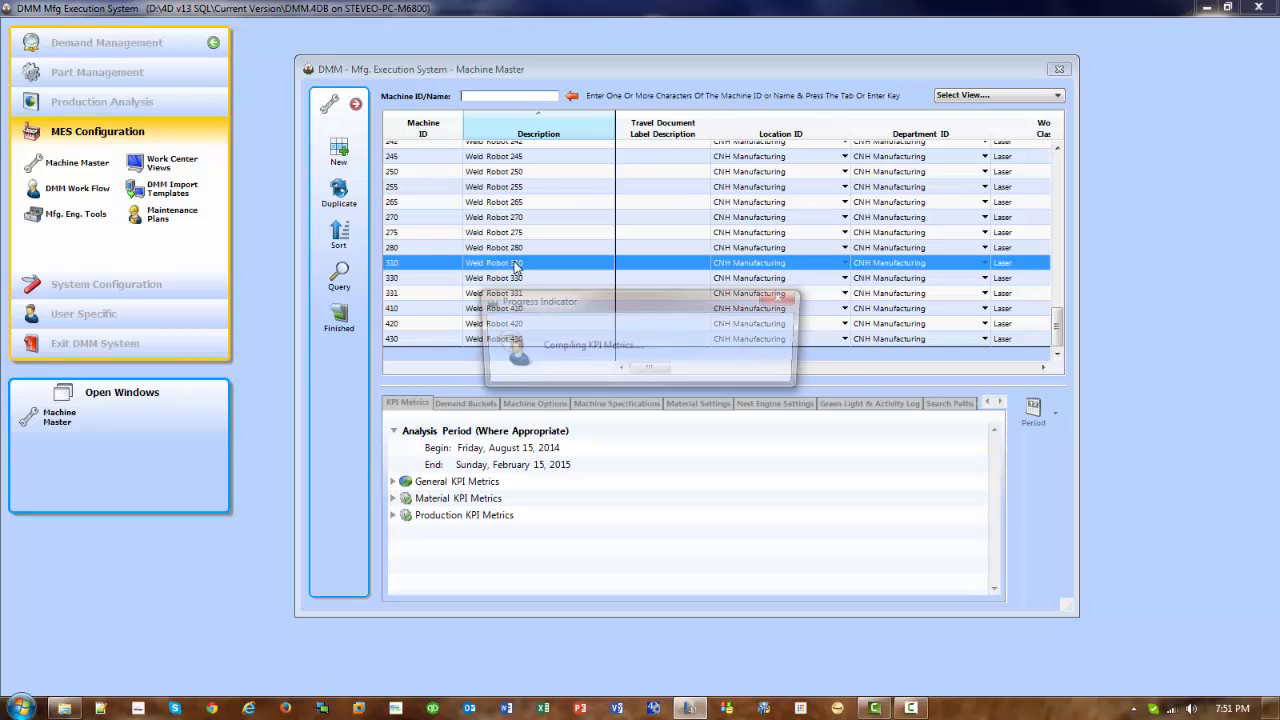
# - Examine the Shop Floor Security entries assigning the computer to Weld Robot 310 and, as an alternate, Weld Robot 105; close the Machine Master
pyautogui.click(1002, 403)
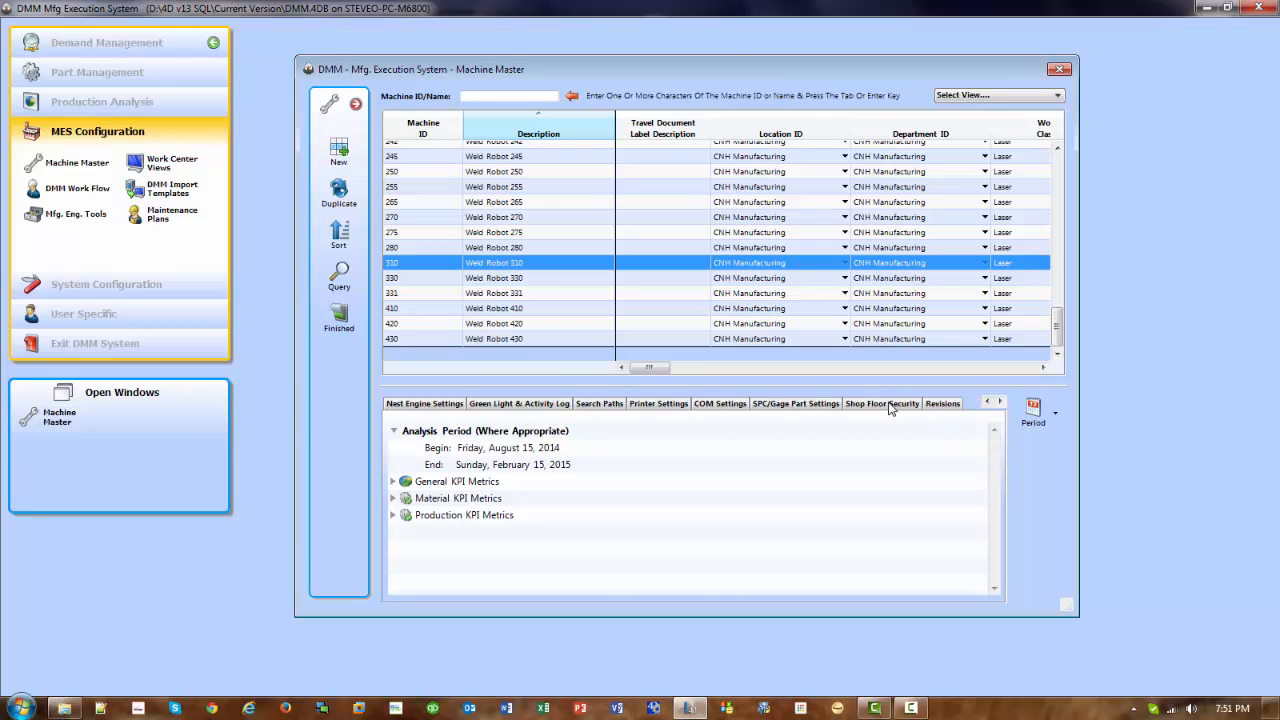
pyautogui.click(889, 404)
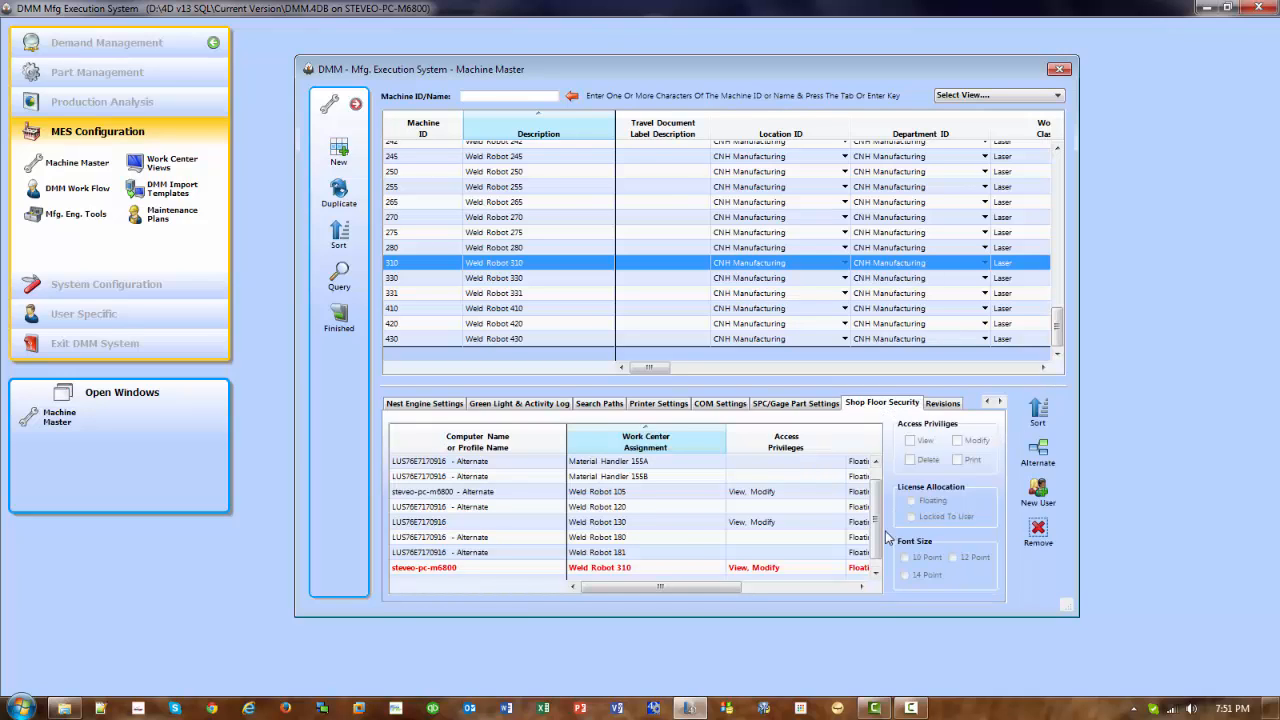
pyautogui.moveTo(880, 526); pyautogui.dragTo(880, 540)
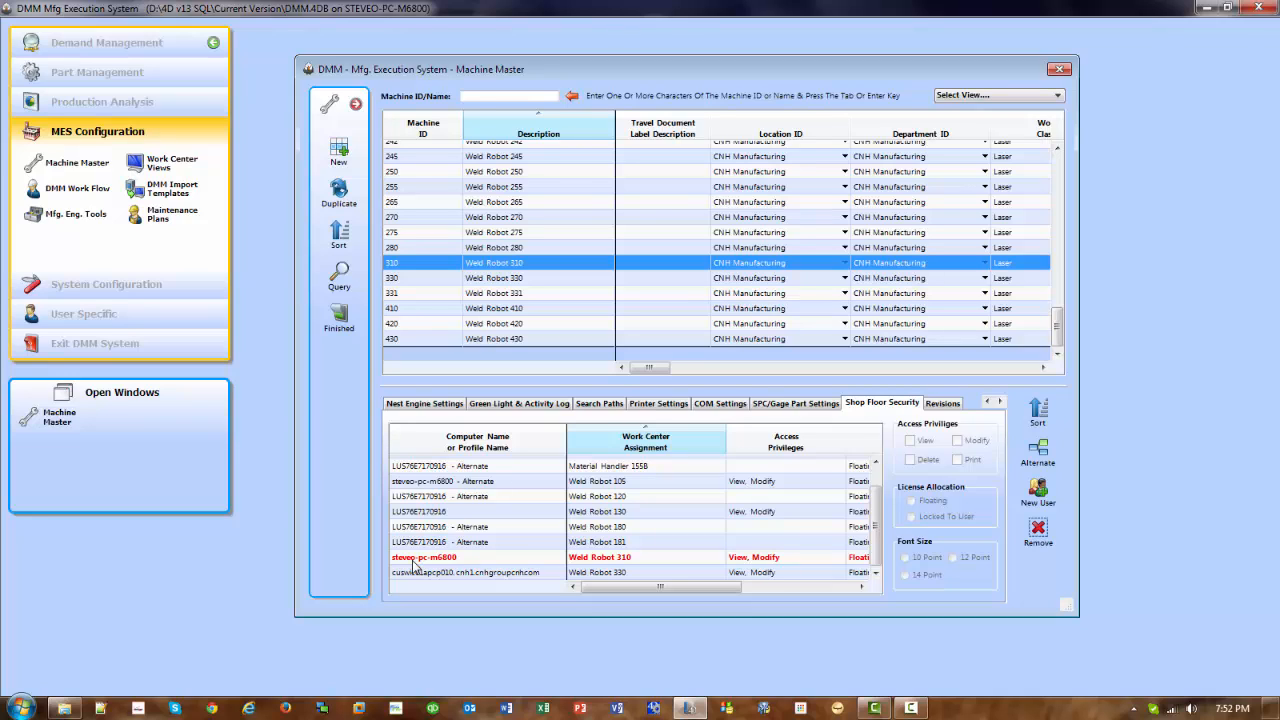
pyautogui.click(481, 563)
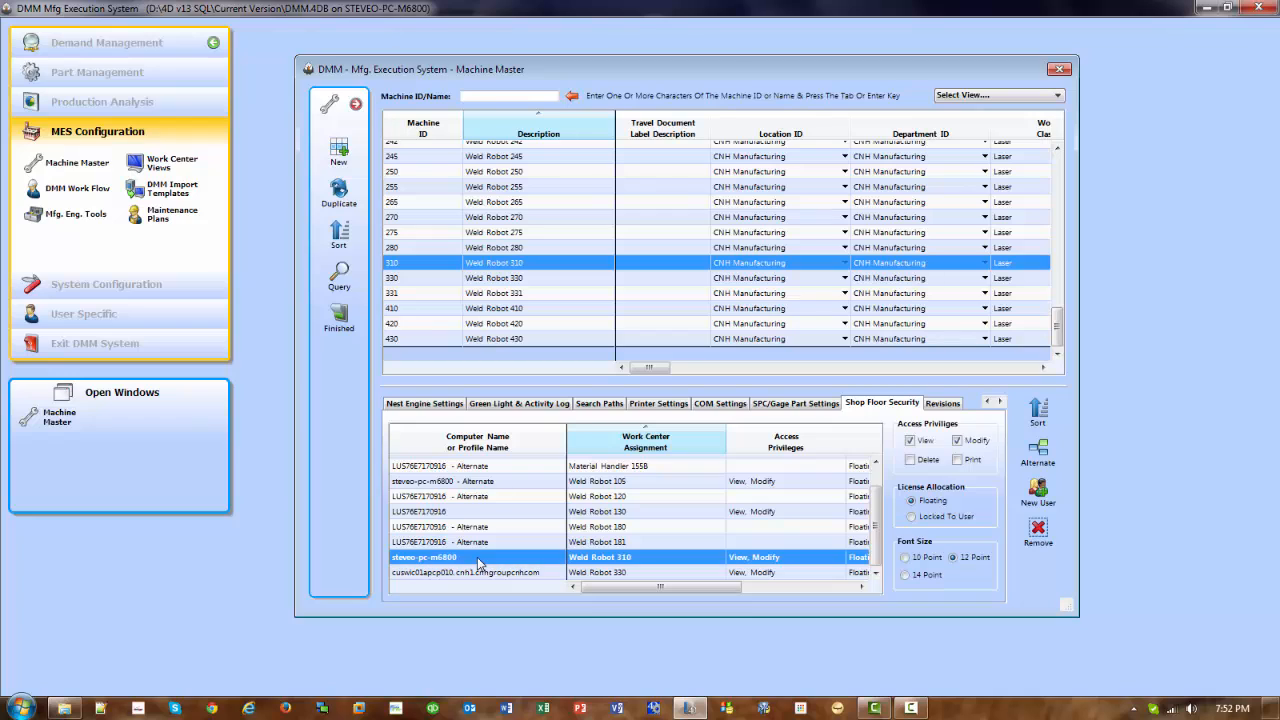
pyautogui.click(538, 487)
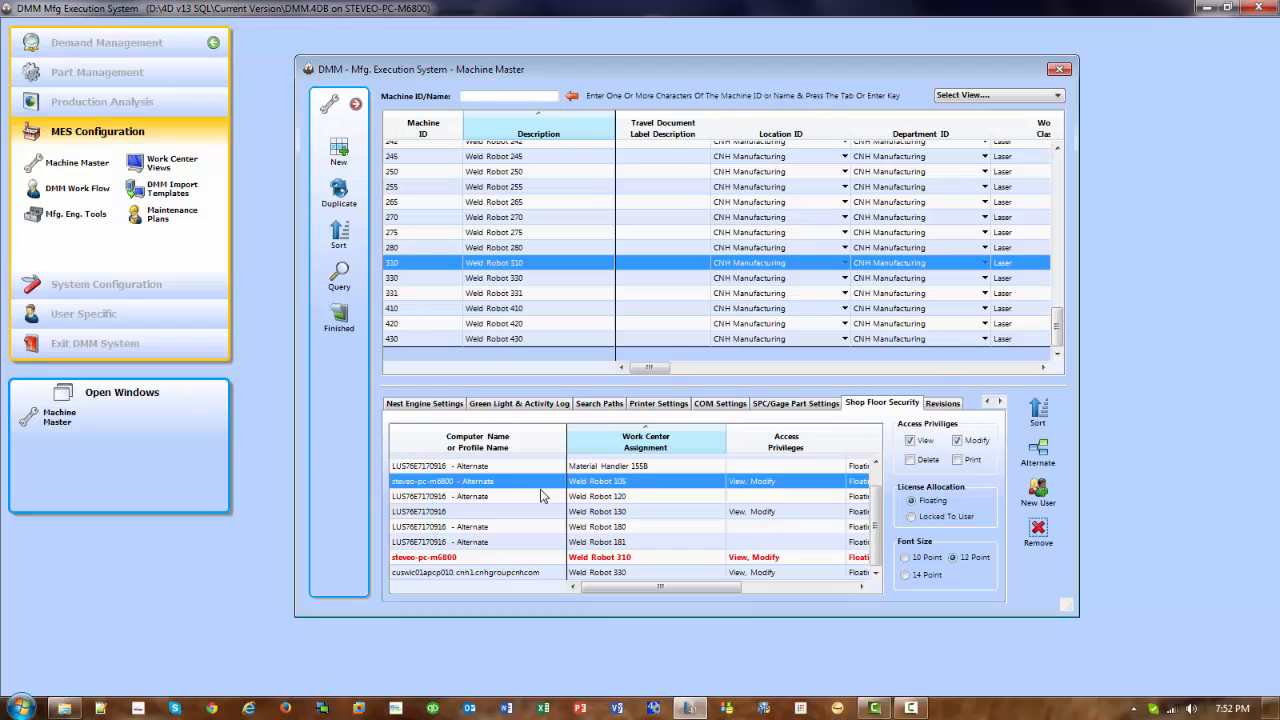
pyautogui.click(338, 318)
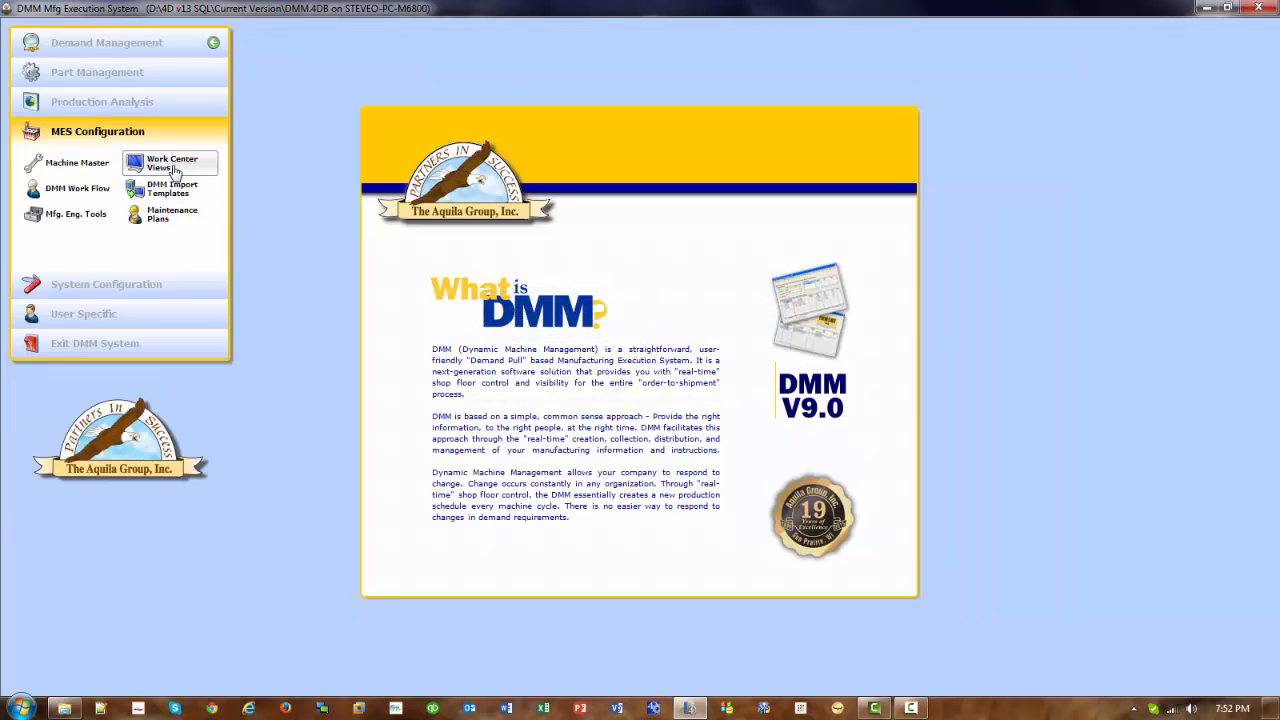
# - Log into the Weld Robot 310 machining center through Work Center Views and show the 310 work center page
pyautogui.click(167, 168)
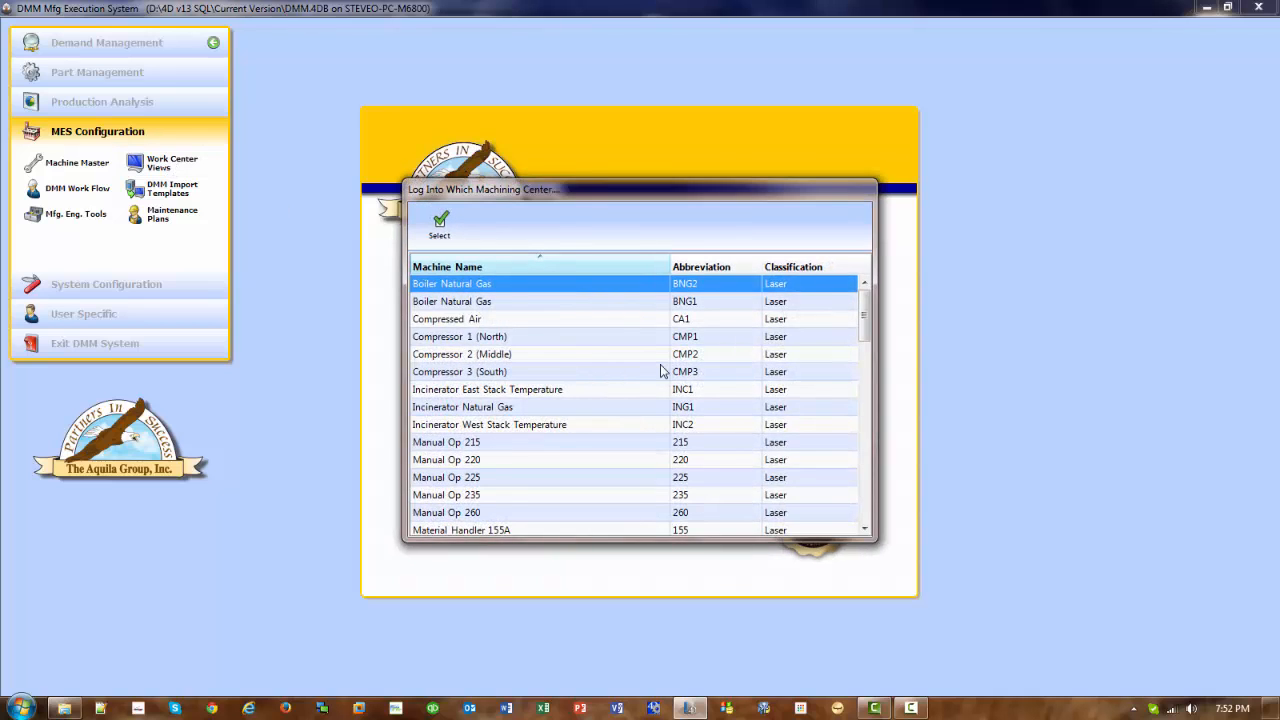
pyautogui.scroll(-5, 660, 372)
pyautogui.scroll(-10, 660, 372)
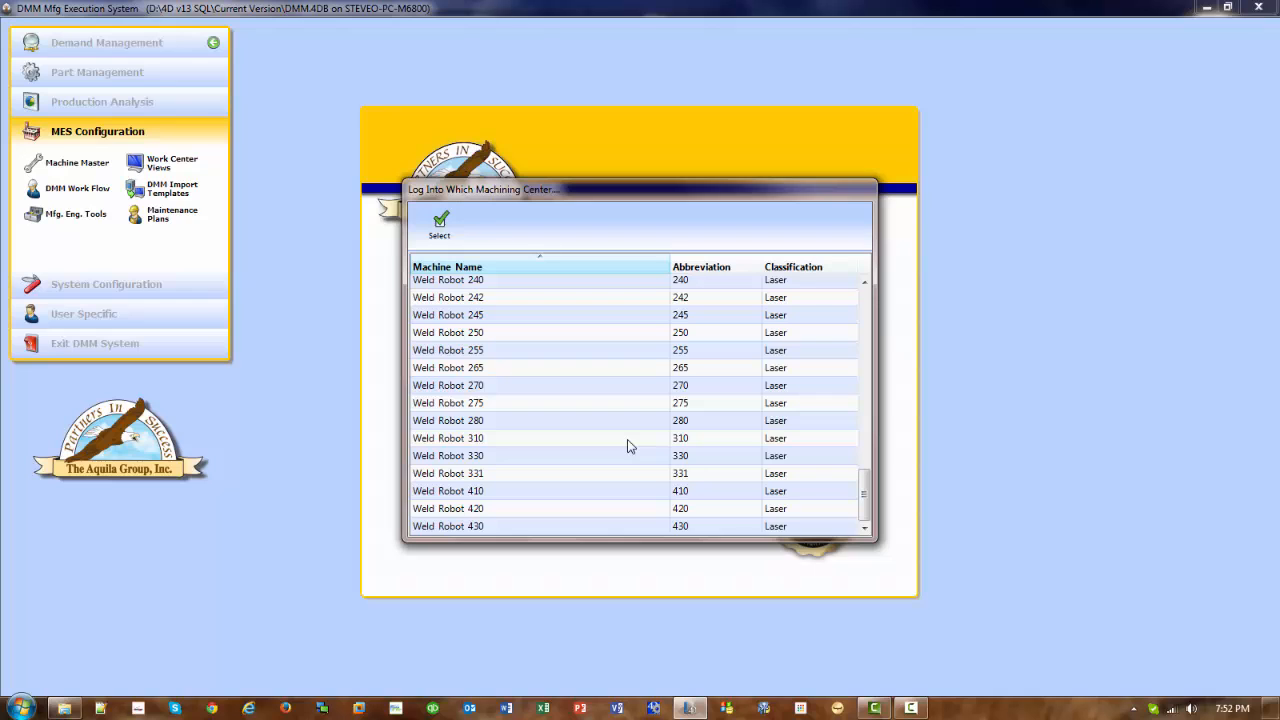
pyautogui.doubleClick(628, 440)
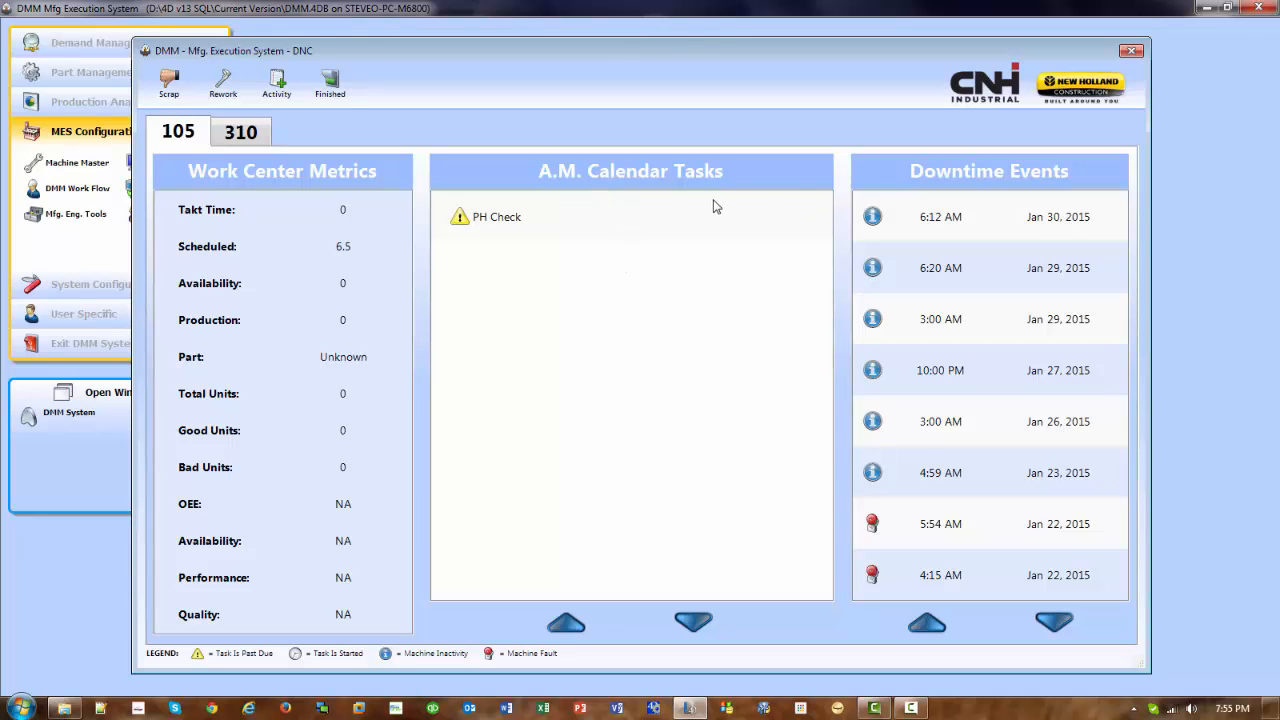
pyautogui.click(236, 135)
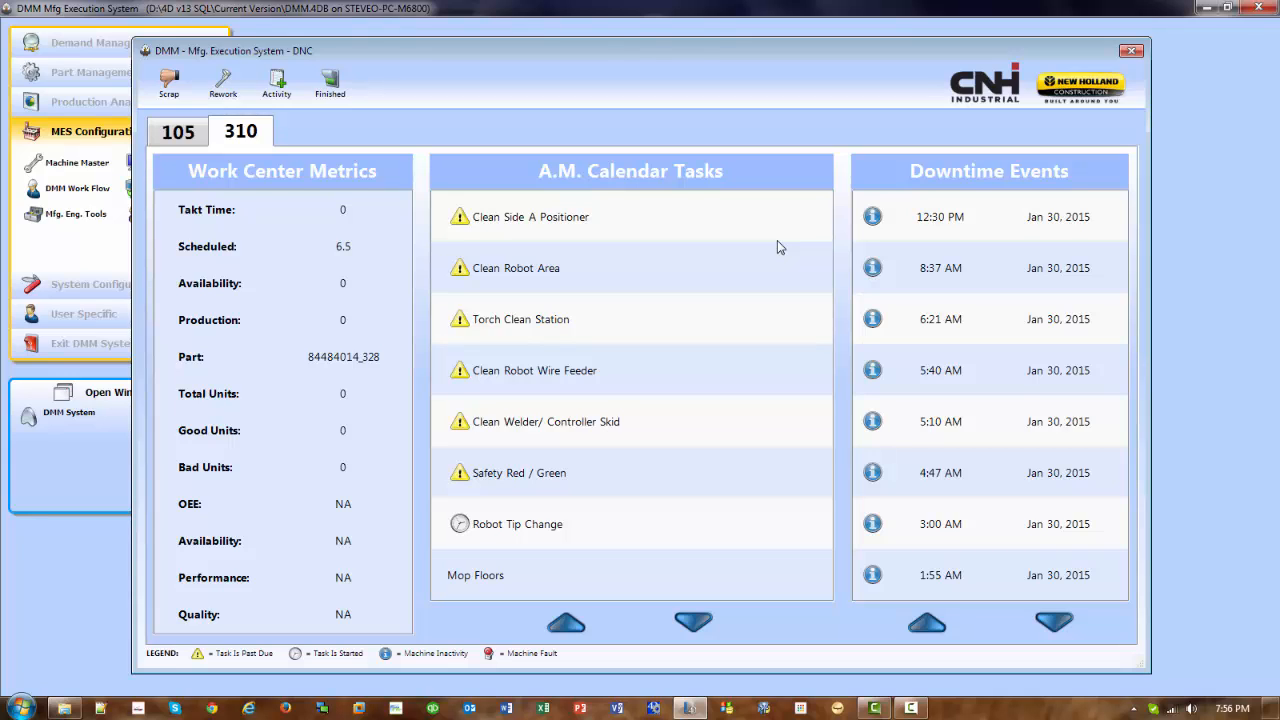
# - Review the checklists of the Clean Side A Positioner and Clean Robot Area calendar tasks, returning to the 310 overview after each
pyautogui.click(551, 224)
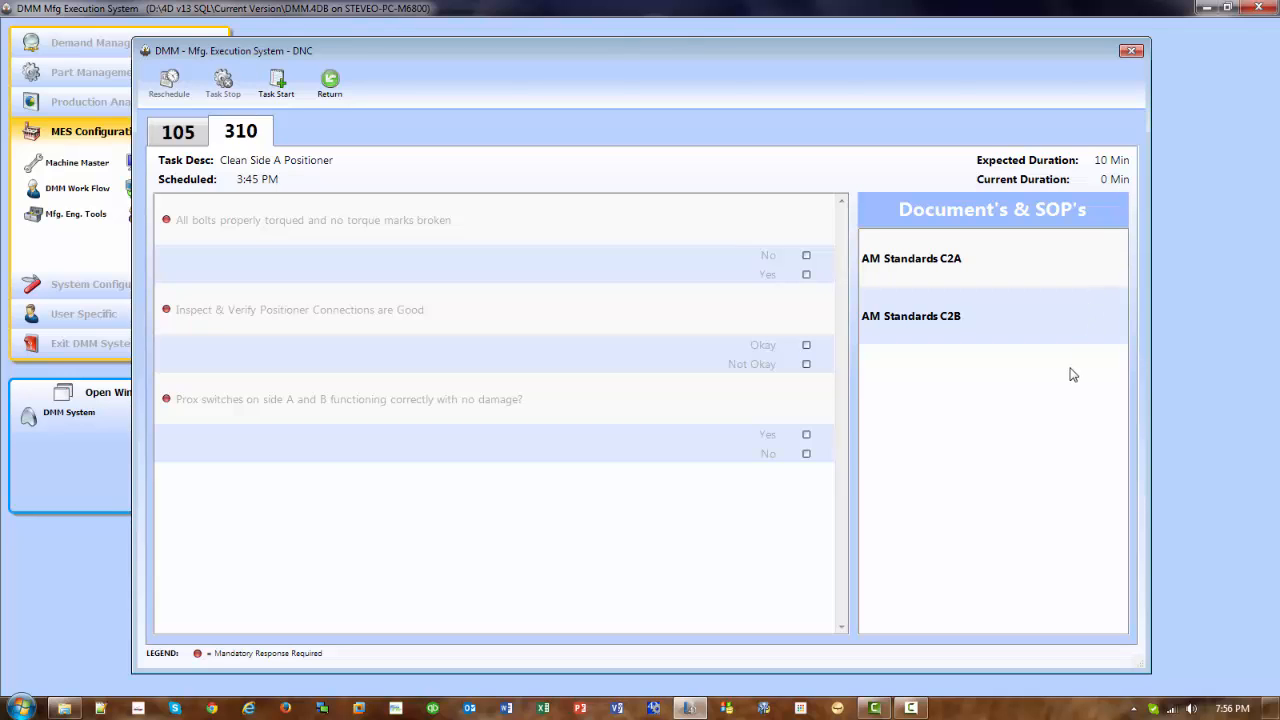
pyautogui.click(330, 85)
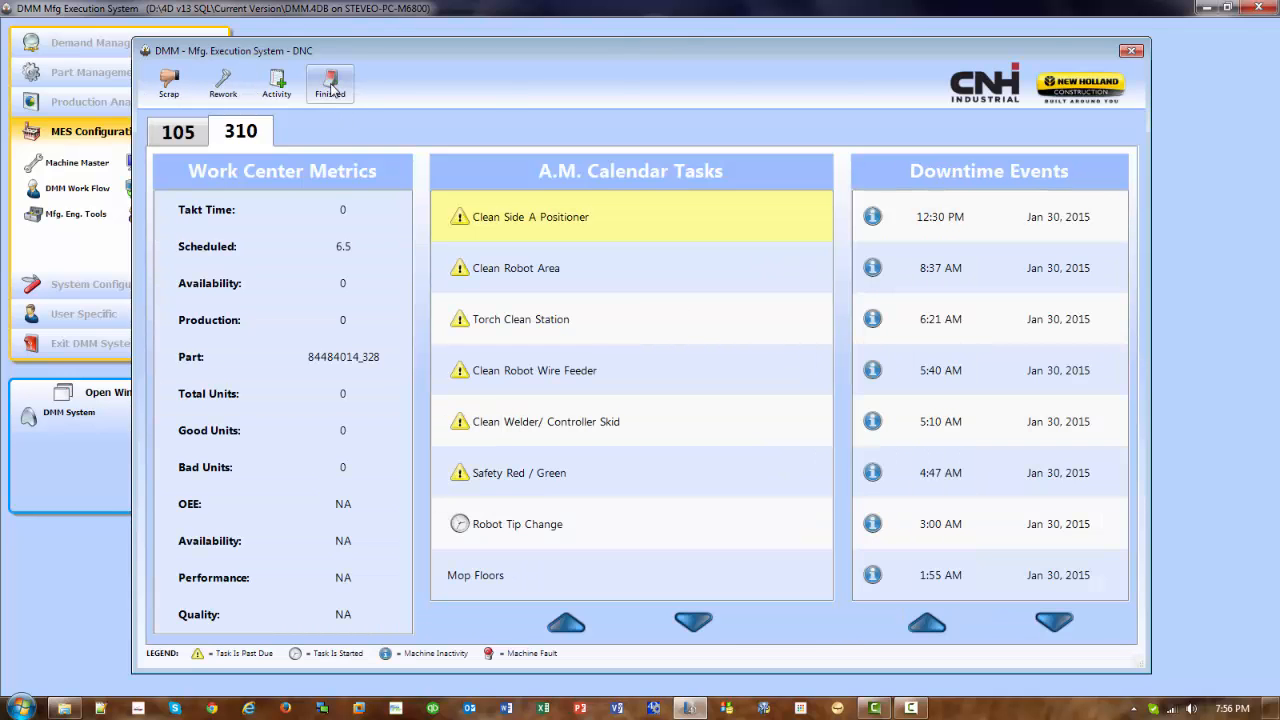
pyautogui.click(574, 271)
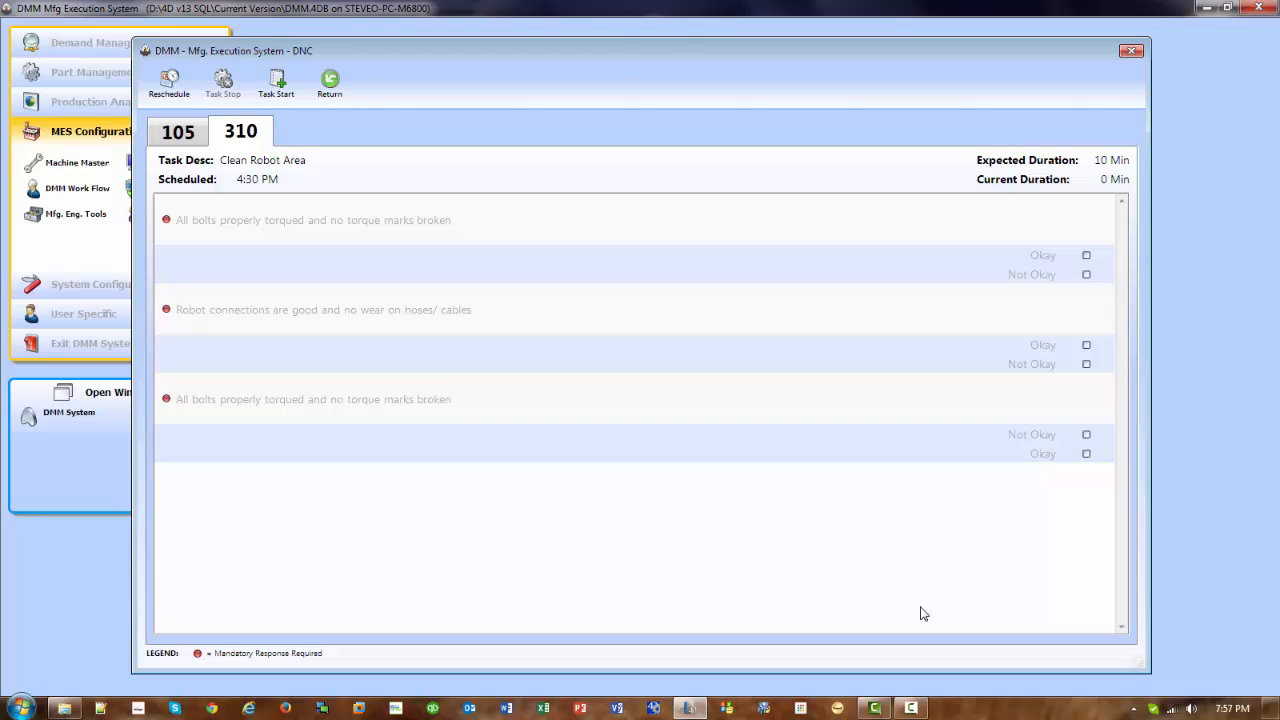
pyautogui.click(315, 87)
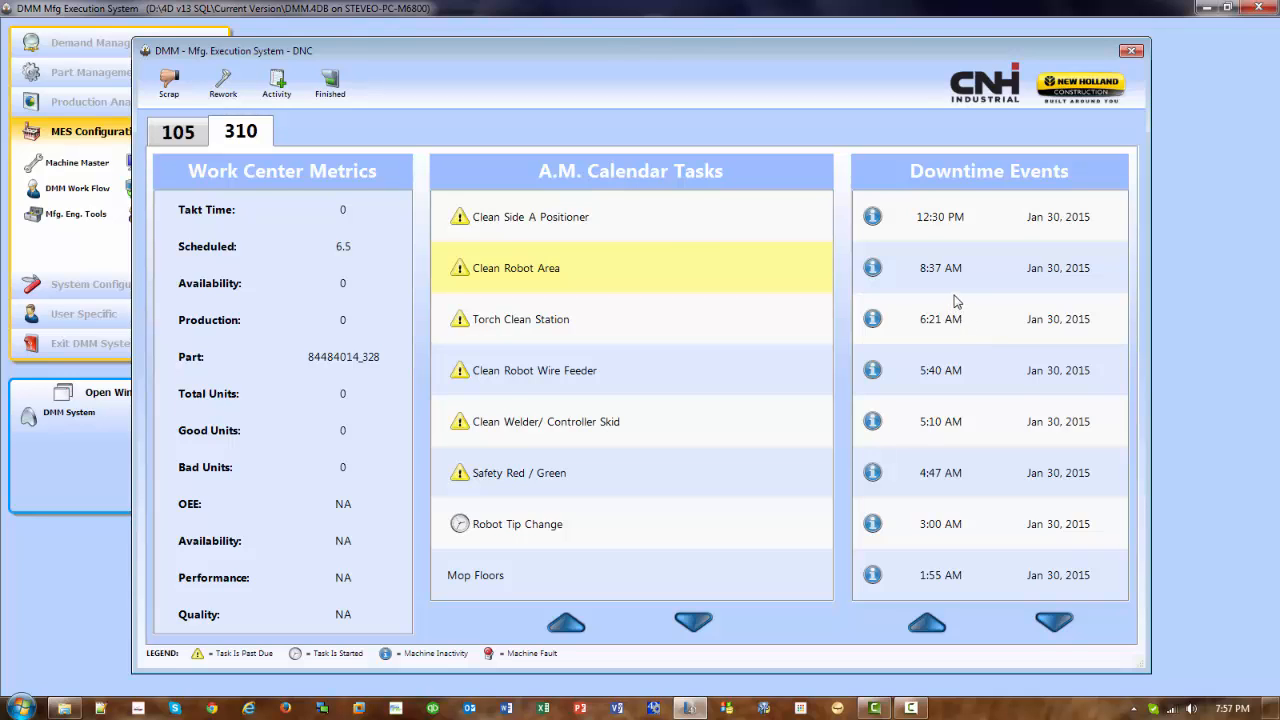
# - Open the 12:30 PM, Jan 30, 2015 downtime event and select the Clamp broken reason code under Fixture > Fixture- FX
pyautogui.click(971, 224)
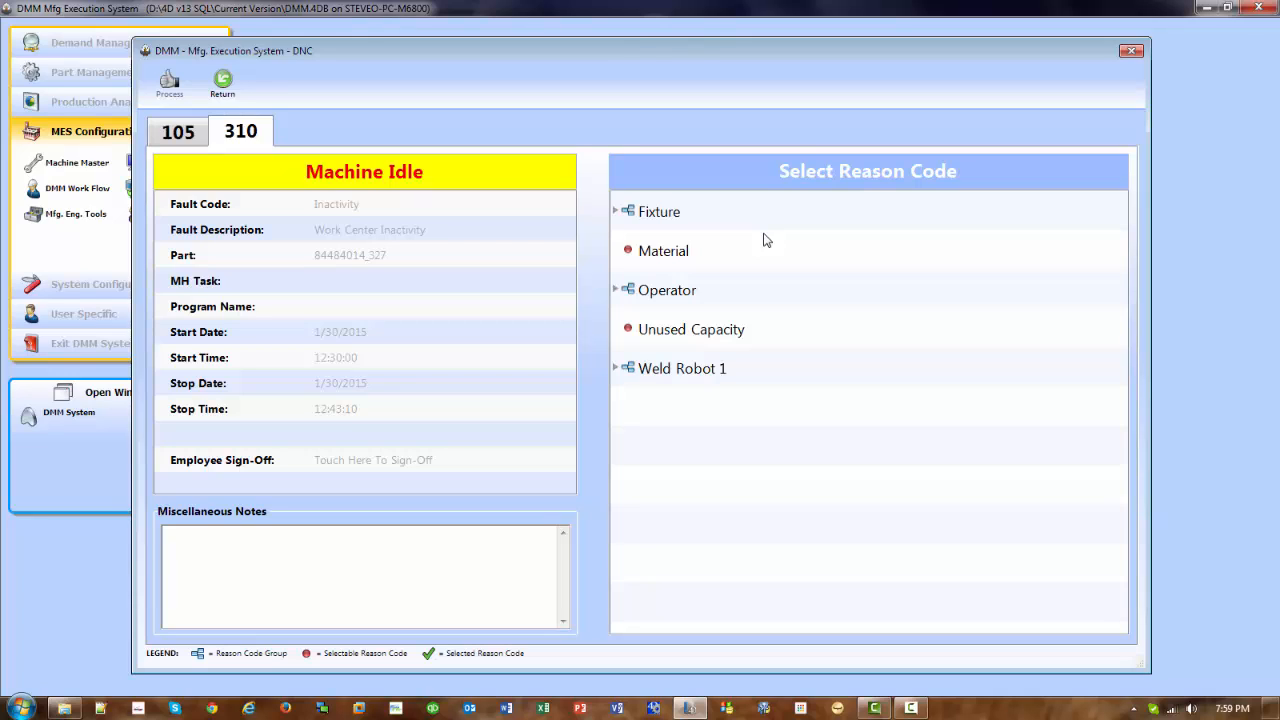
pyautogui.click(690, 218)
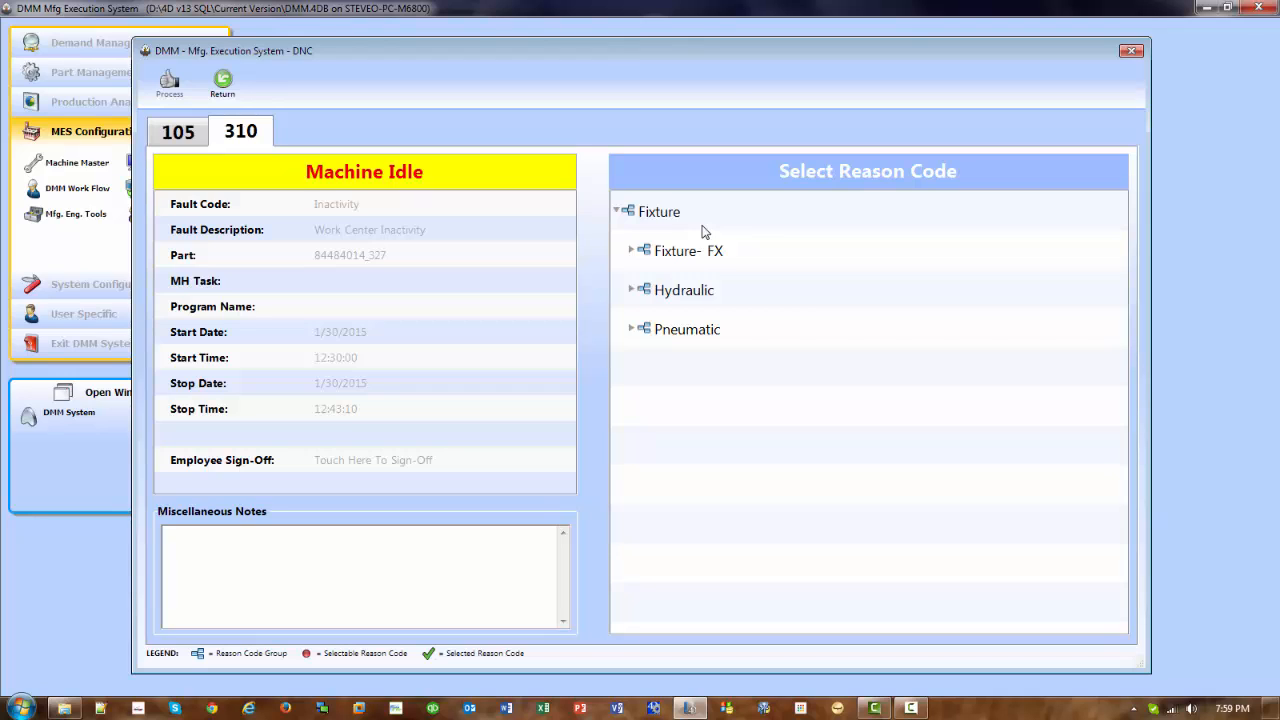
pyautogui.click(697, 258)
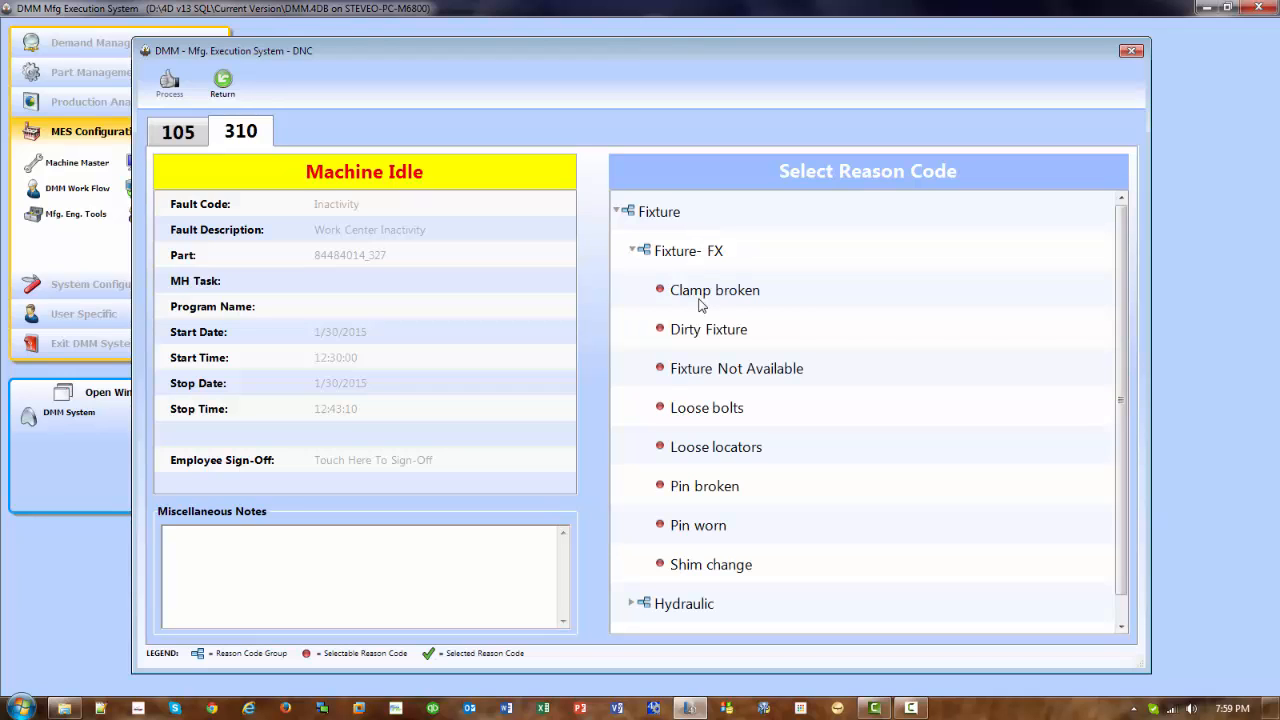
pyautogui.click(700, 296)
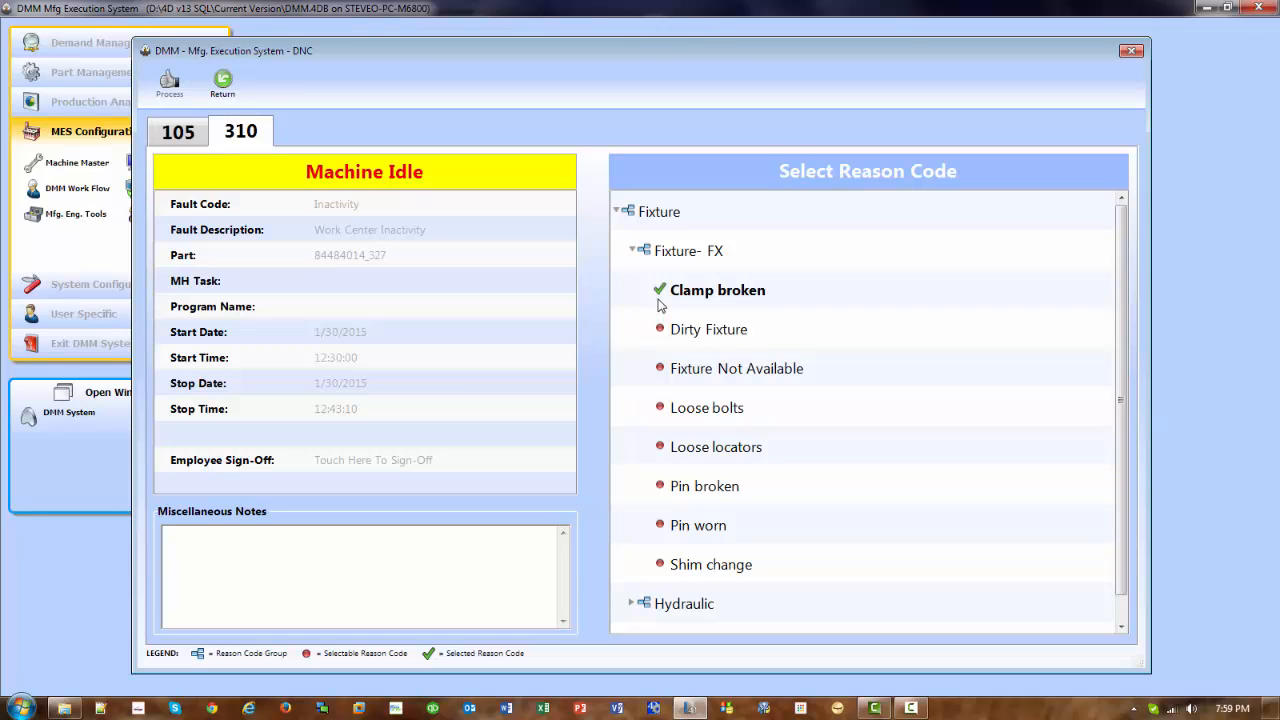
pyautogui.click(664, 219)
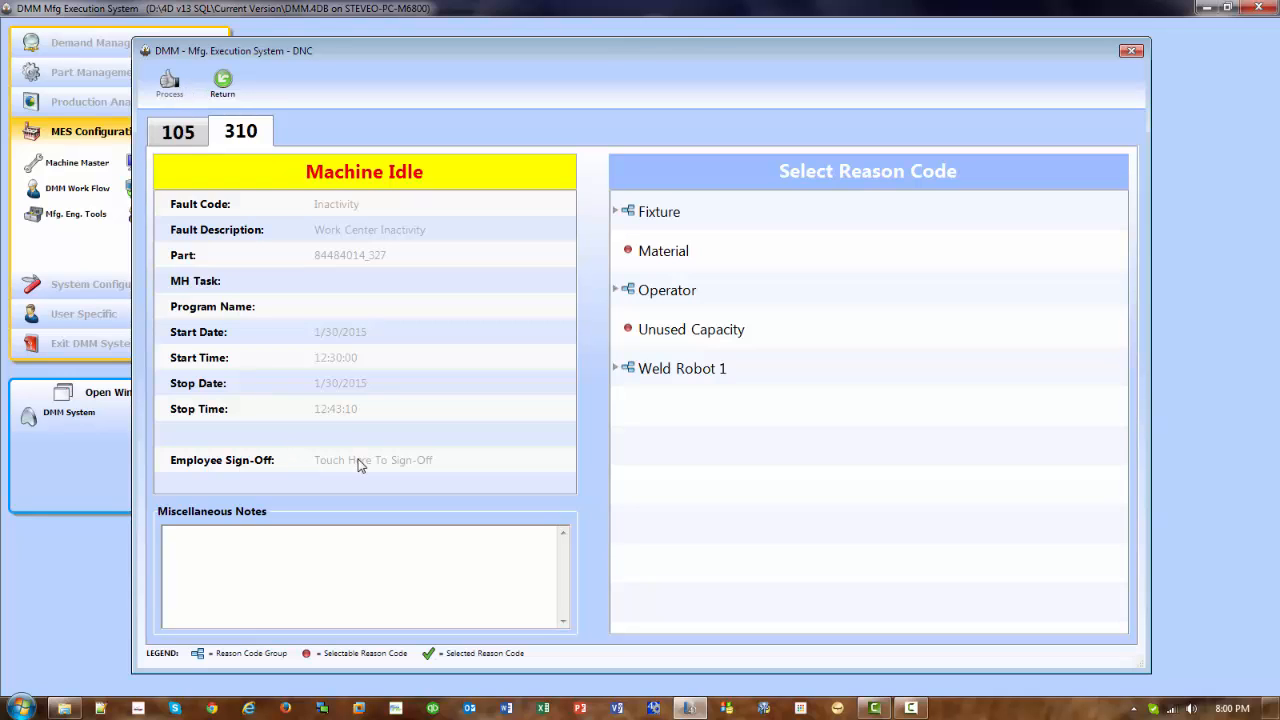
# - Assign the Material reason code to the downtime event and process it with a valid employee ID as sign-off
pyautogui.click(676, 257)
pyautogui.click(363, 462)
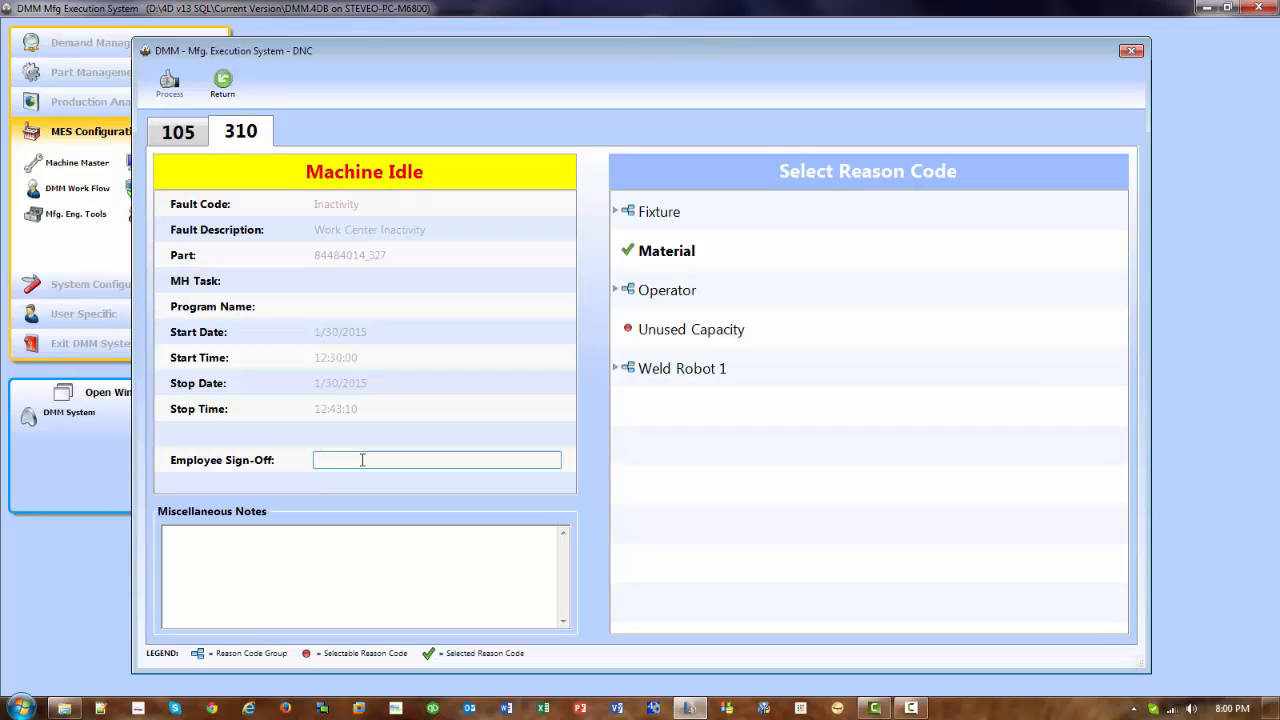
pyautogui.write('523')
pyautogui.press('Return')
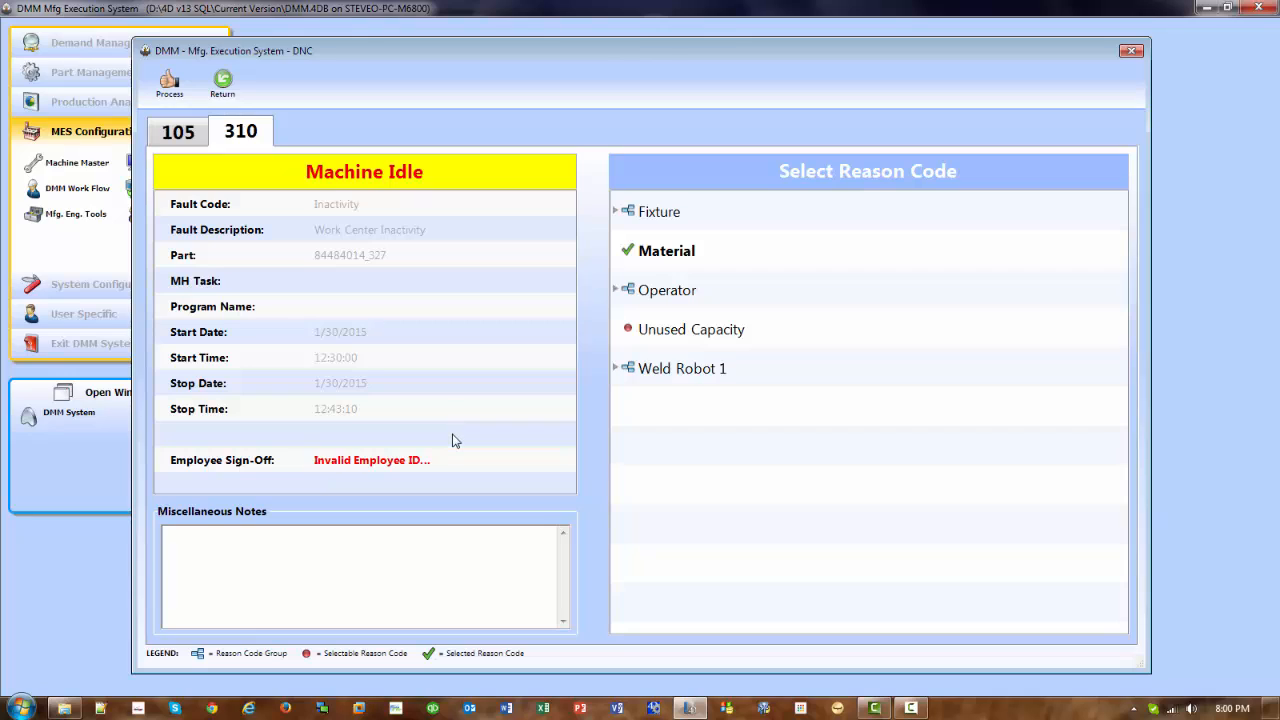
pyautogui.click(398, 460)
pyautogui.write('50200')
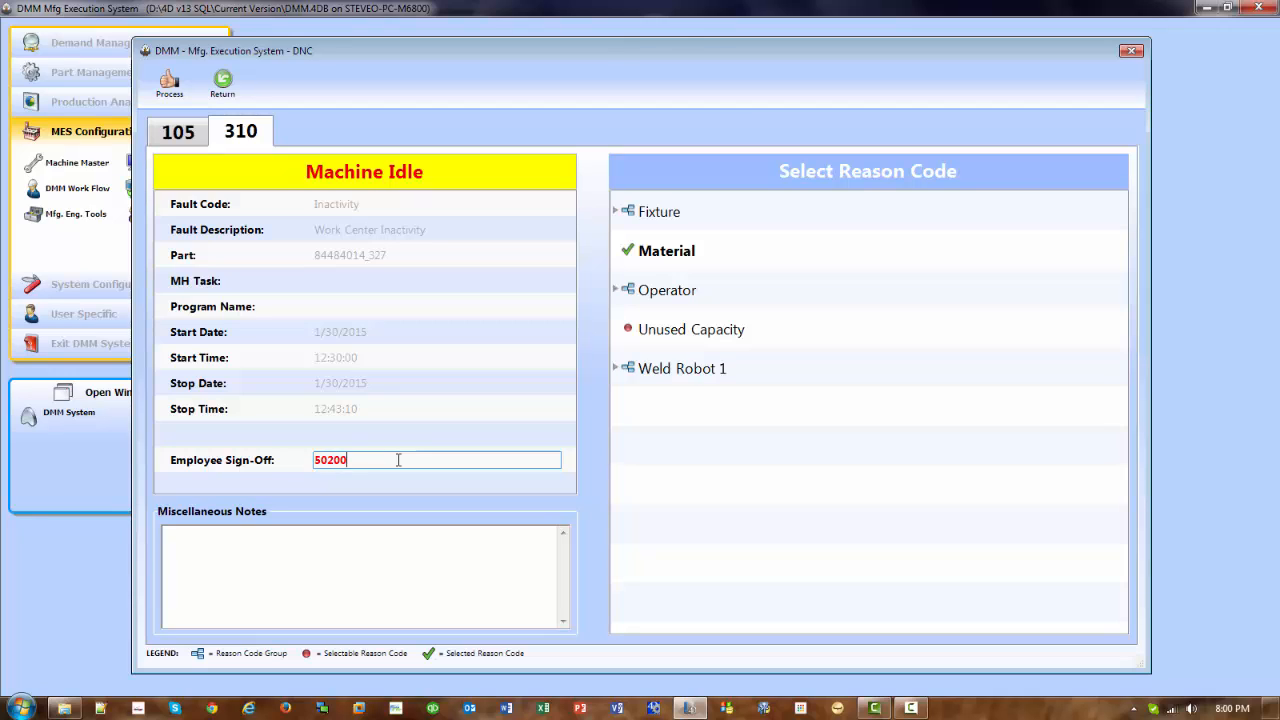
pyautogui.press('Return')
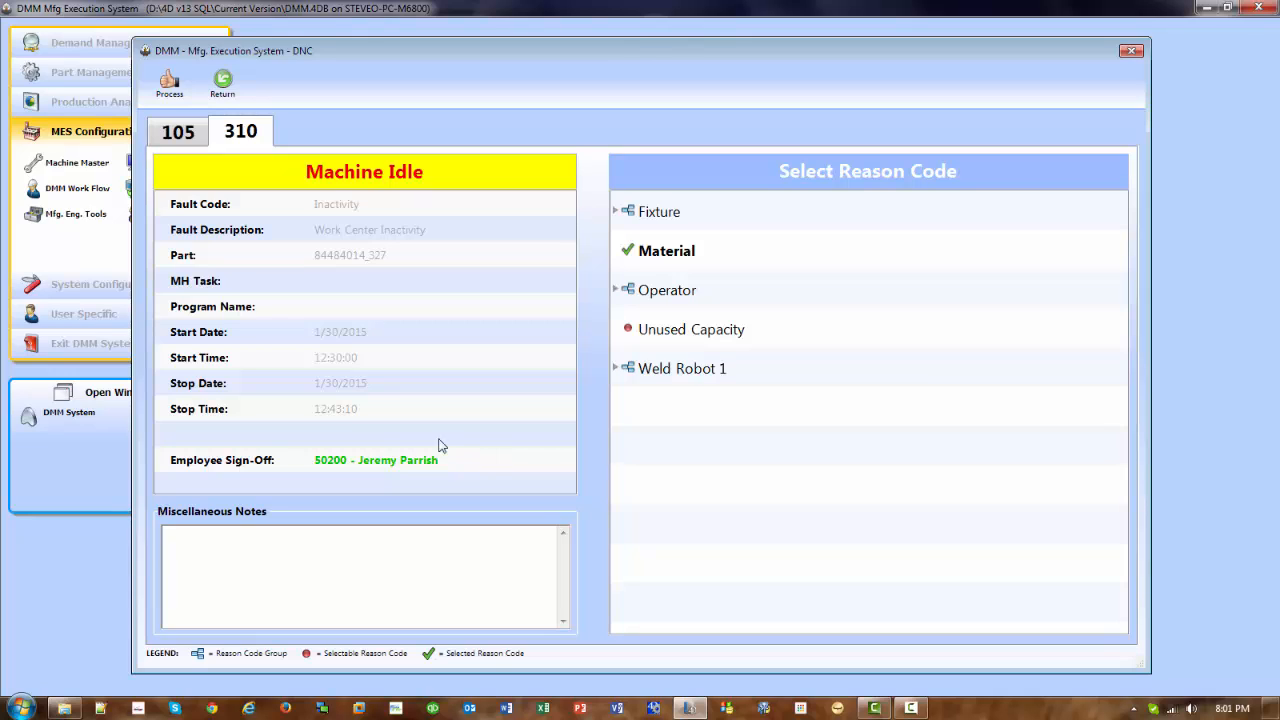
pyautogui.click(169, 85)
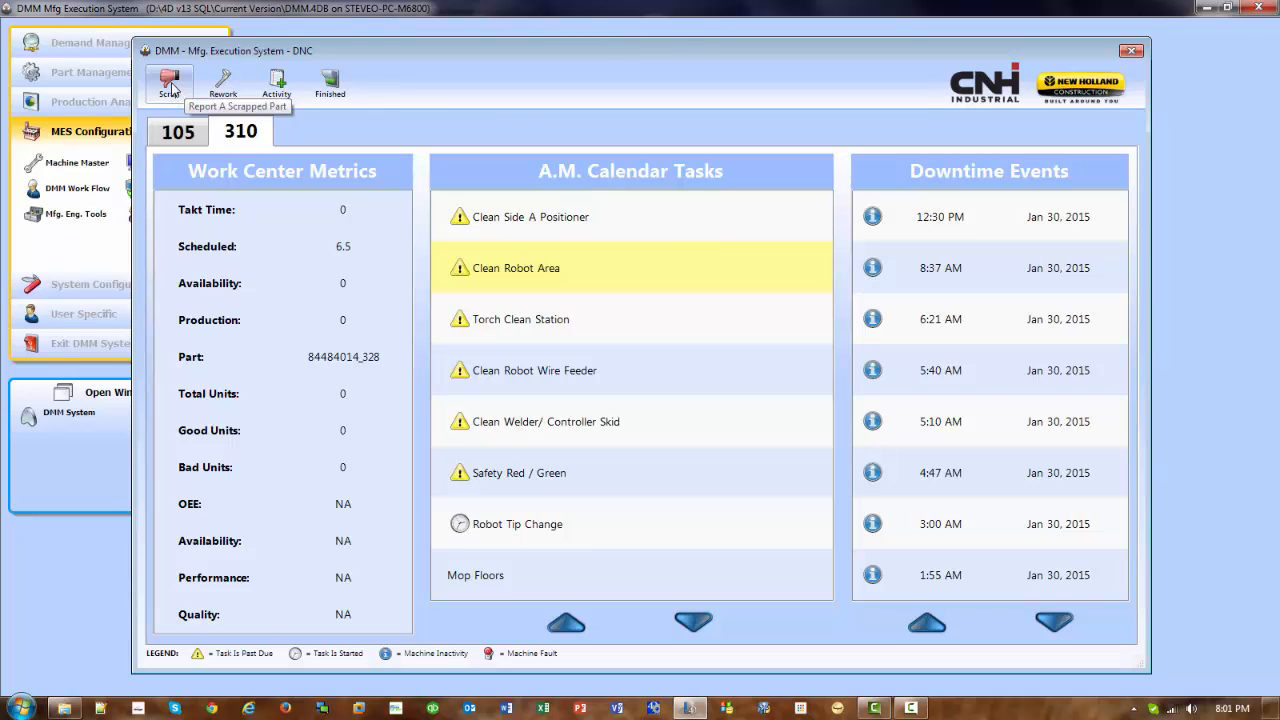
# - Start a scrapped part report for work center 310 with the Bad Program reason code and enter the employee ID
pyautogui.click(171, 88)
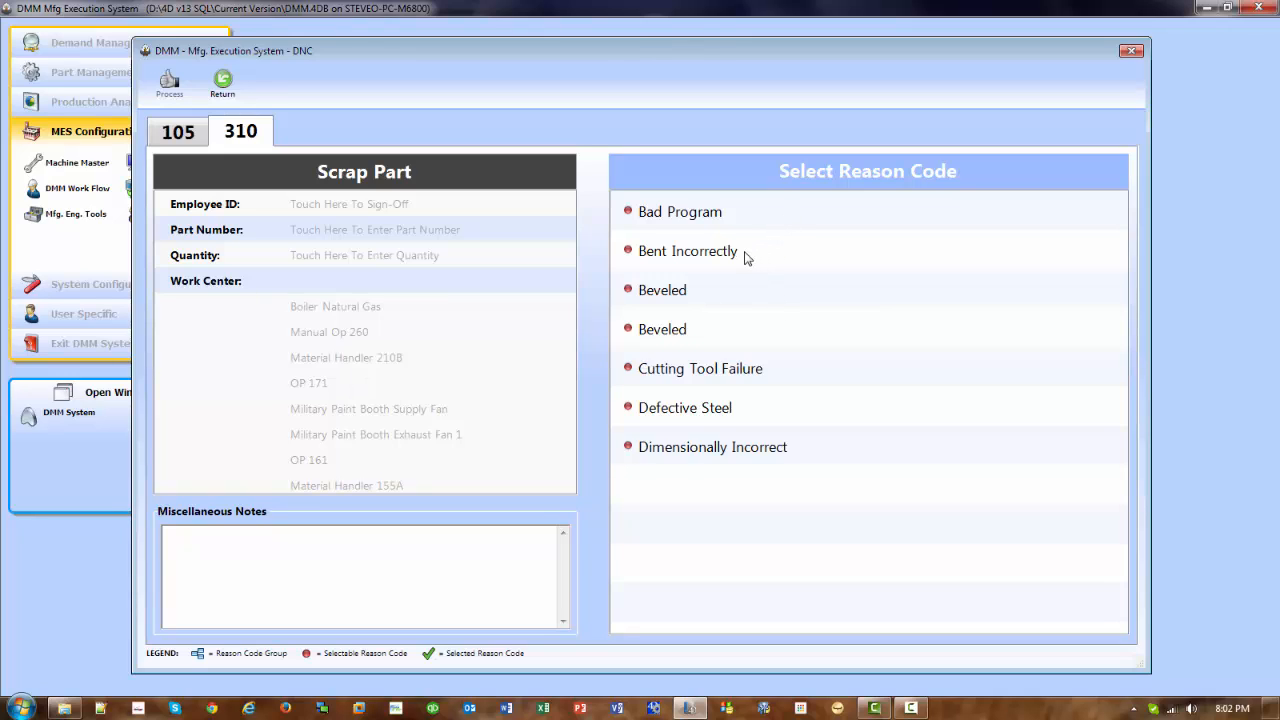
pyautogui.click(660, 217)
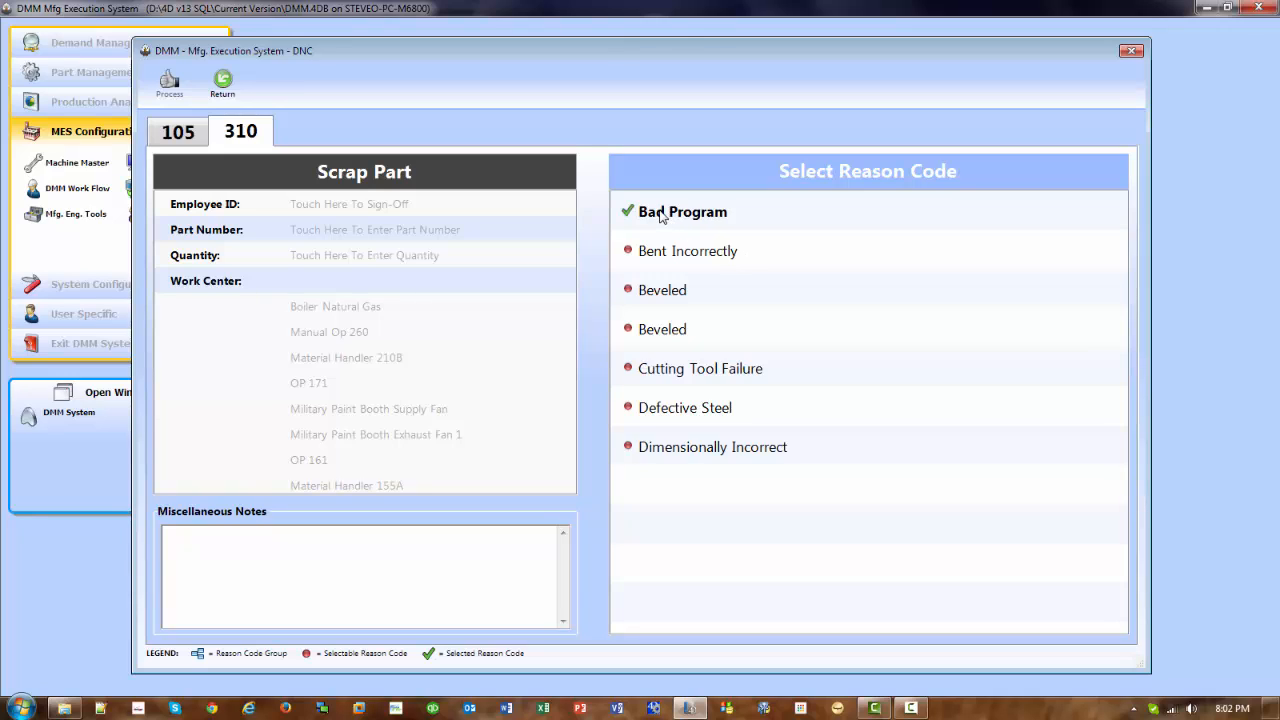
pyautogui.click(376, 207)
pyautogui.write('50200')
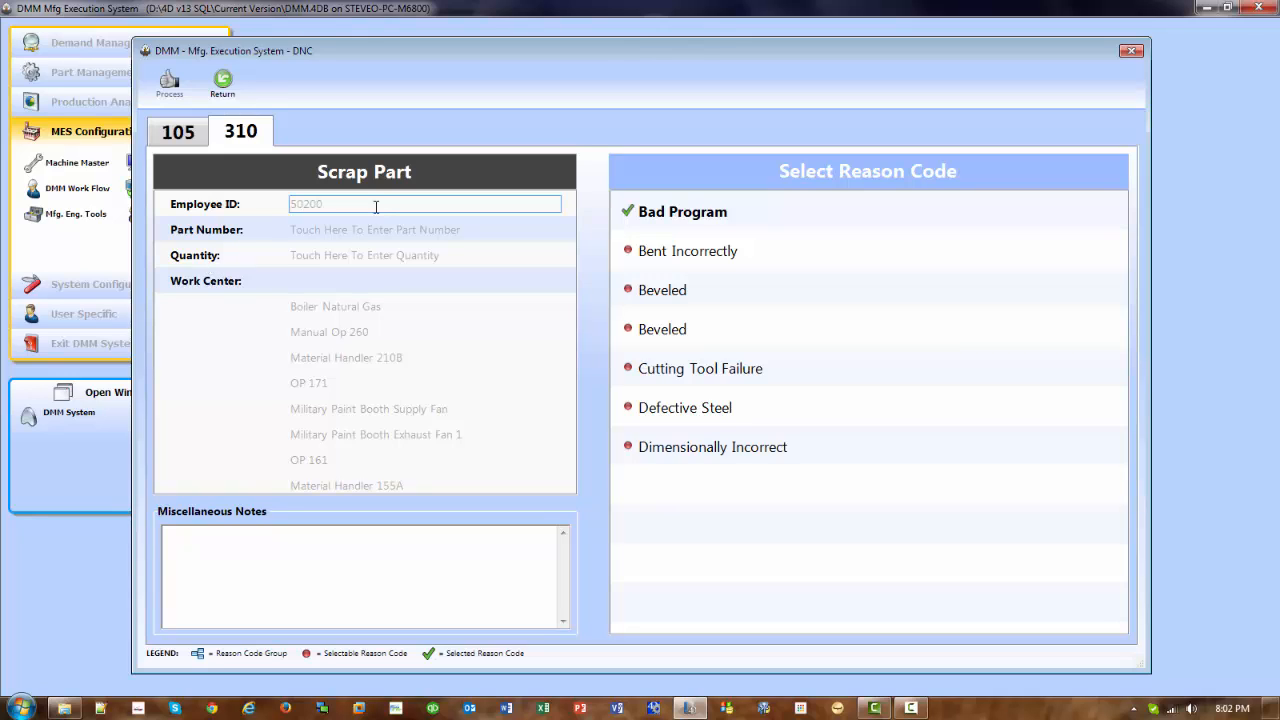
pyautogui.press('Return')
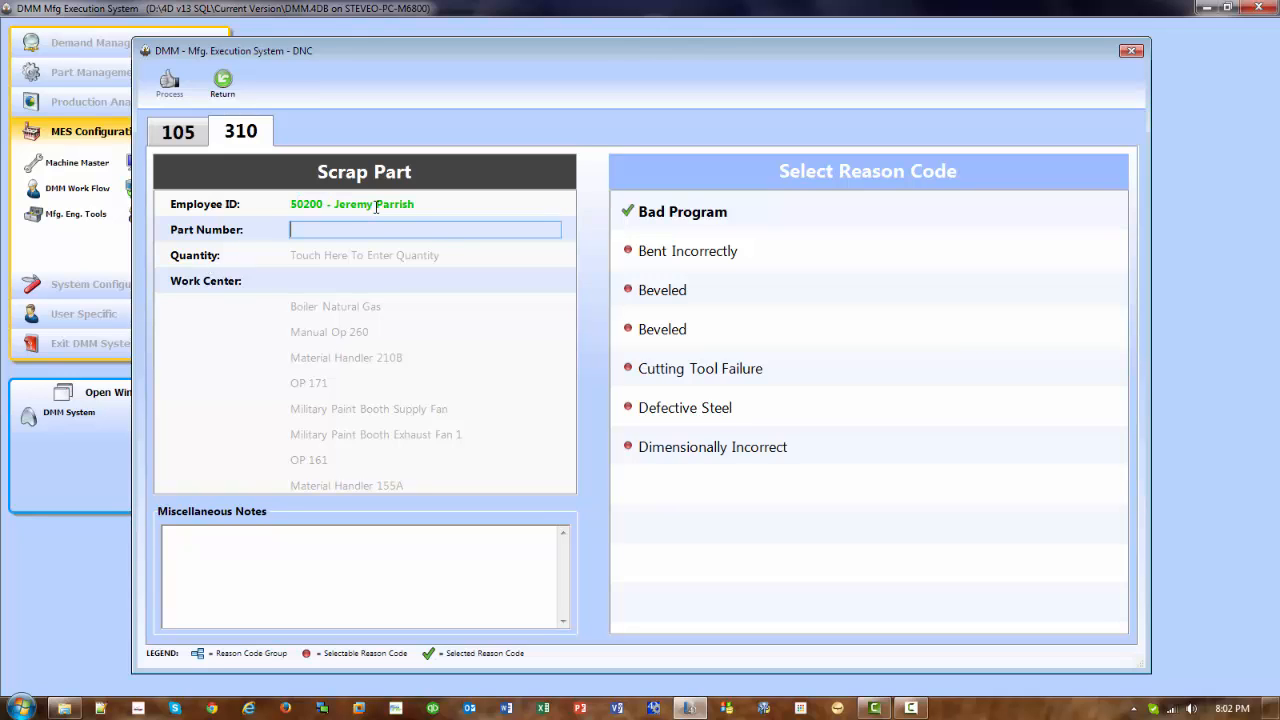
# - Enter part number 47653752_242 and a quantity of 1 in the scrap report
pyautogui.write('47653752_242')
pyautogui.press('Return')
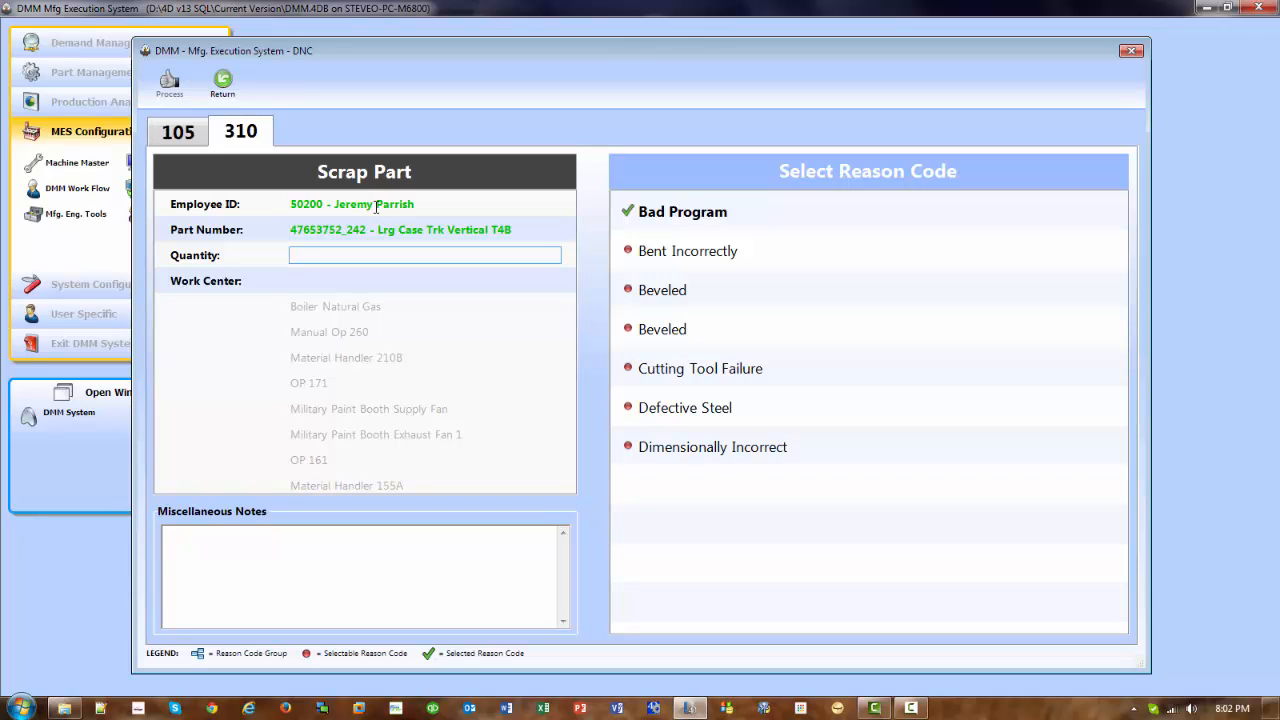
pyautogui.write('1')
pyautogui.click(376, 206)
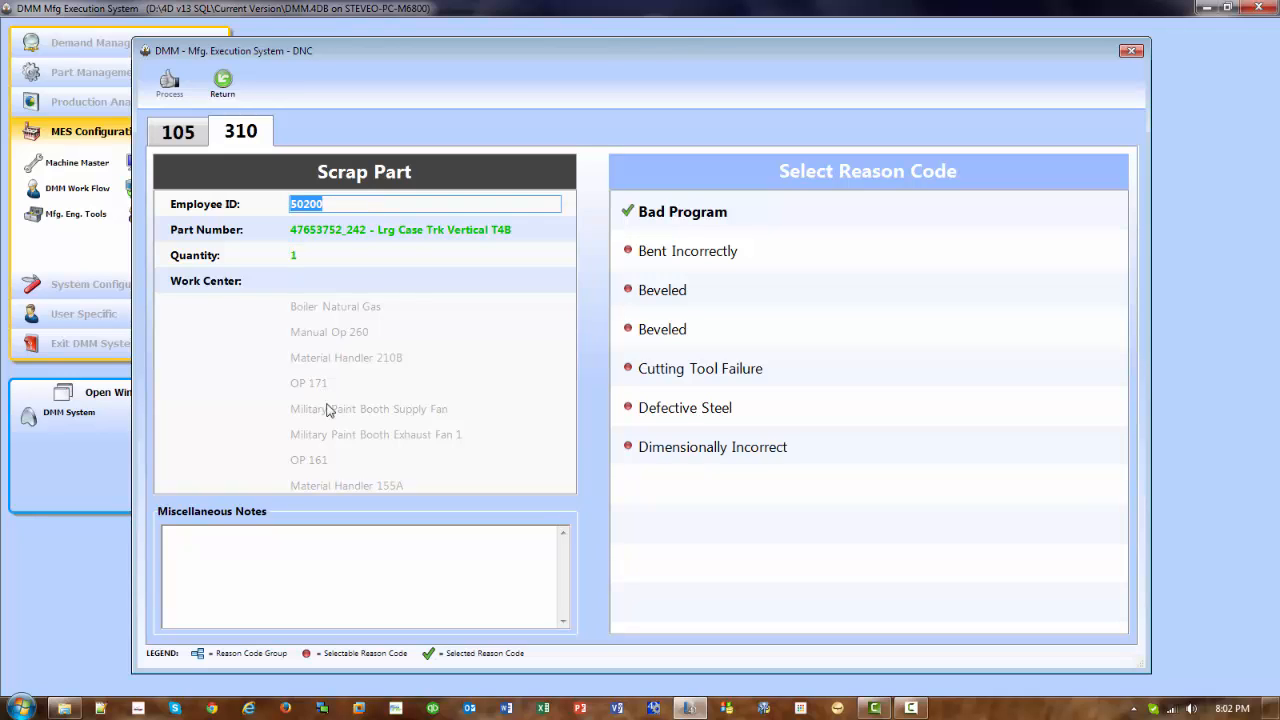
# - Assign the scrapped part to work center OP 161 and process the scrap report
pyautogui.click(322, 462)
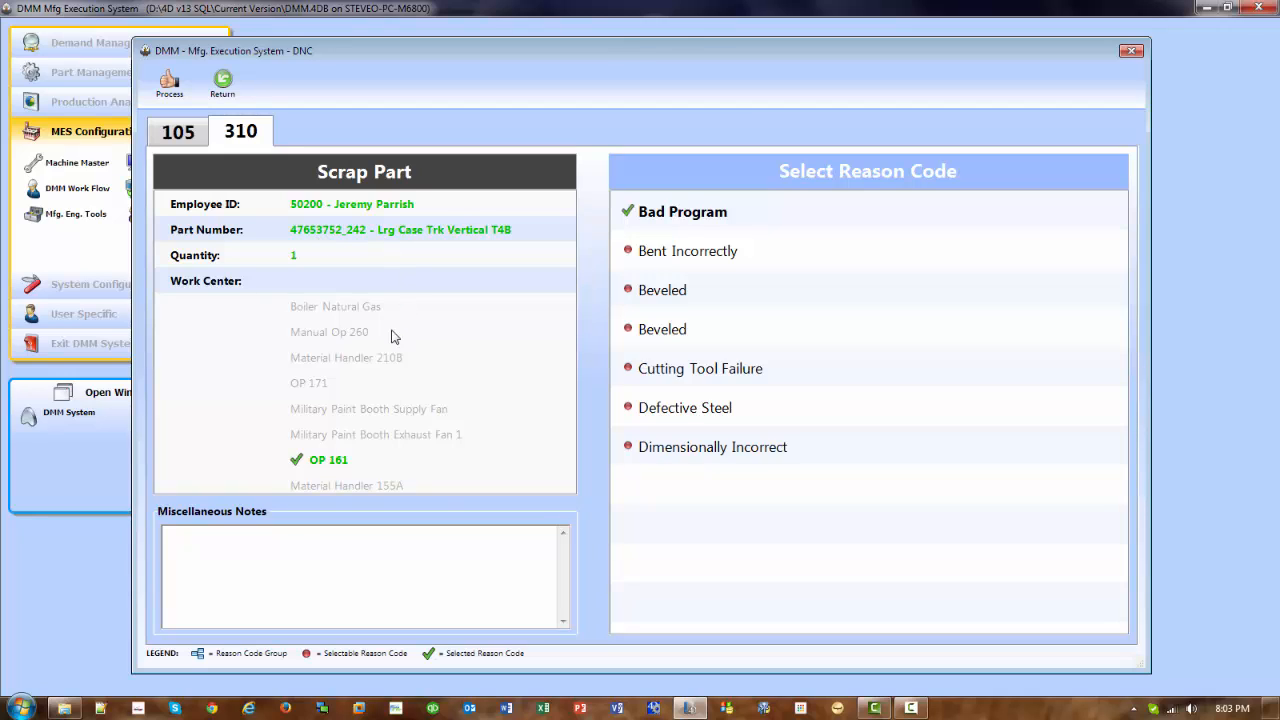
pyautogui.click(169, 84)
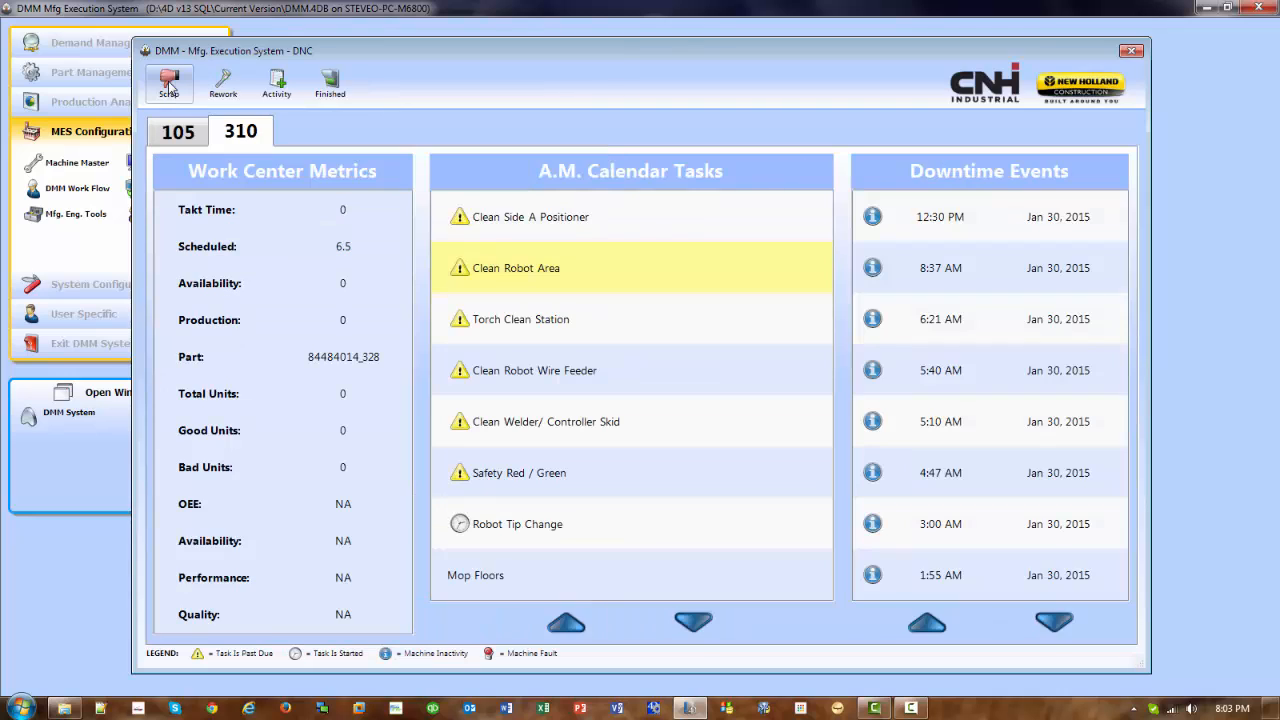
# - Open the rework part report for work center 310 to examine its fields, and return without processing it
pyautogui.click(223, 86)
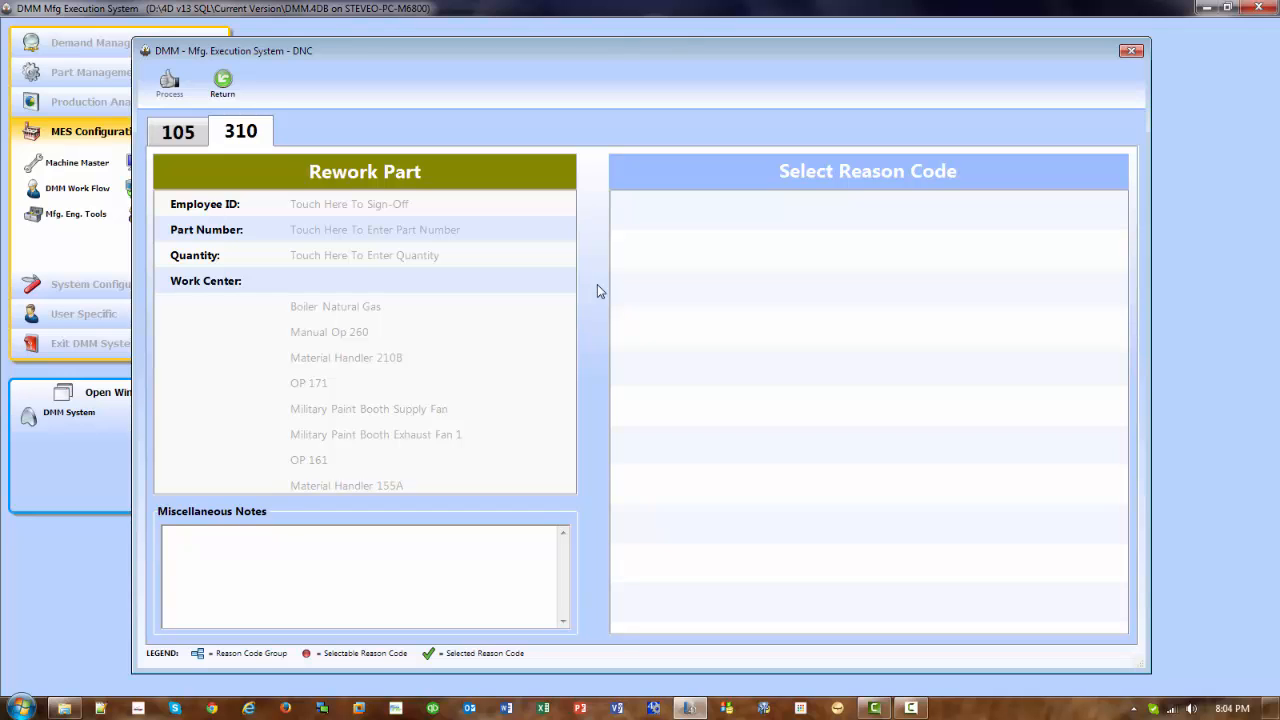
pyautogui.click(213, 88)
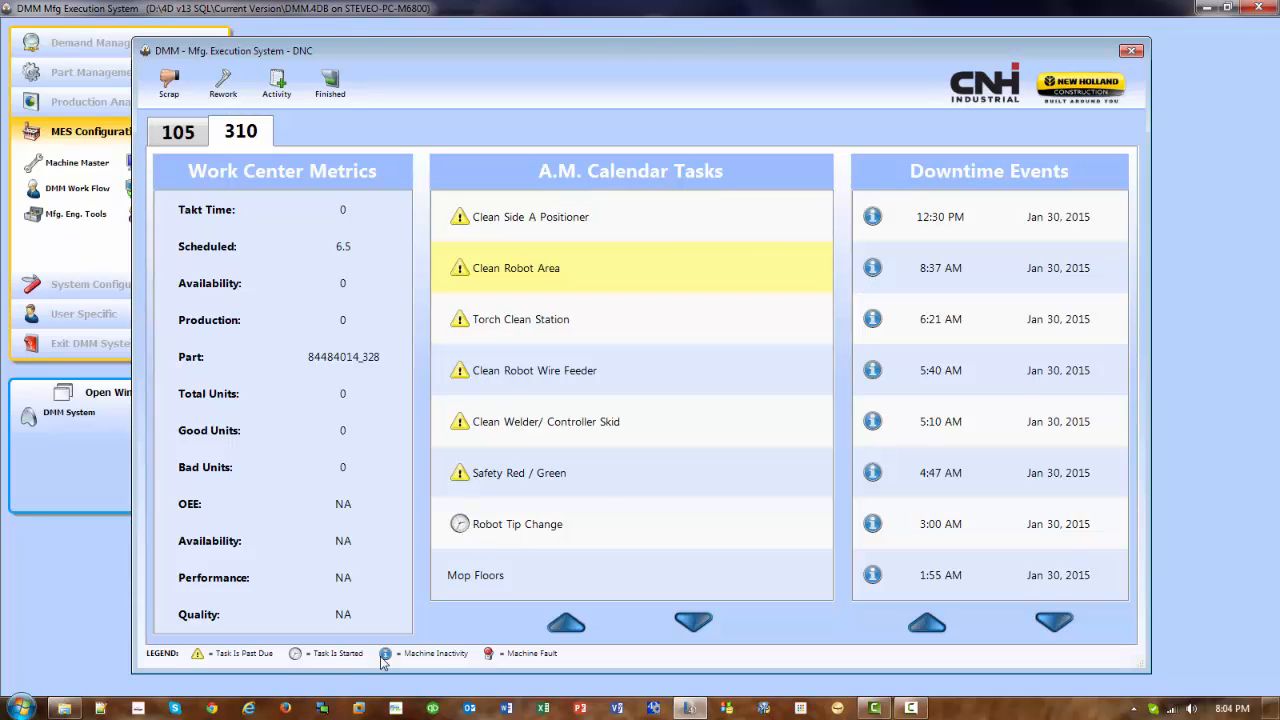
# - Open the started Robot Tip Change task and mark the gas diffuser, insulator, nozzle and robot tip checklist items as completed
pyautogui.click(594, 525)
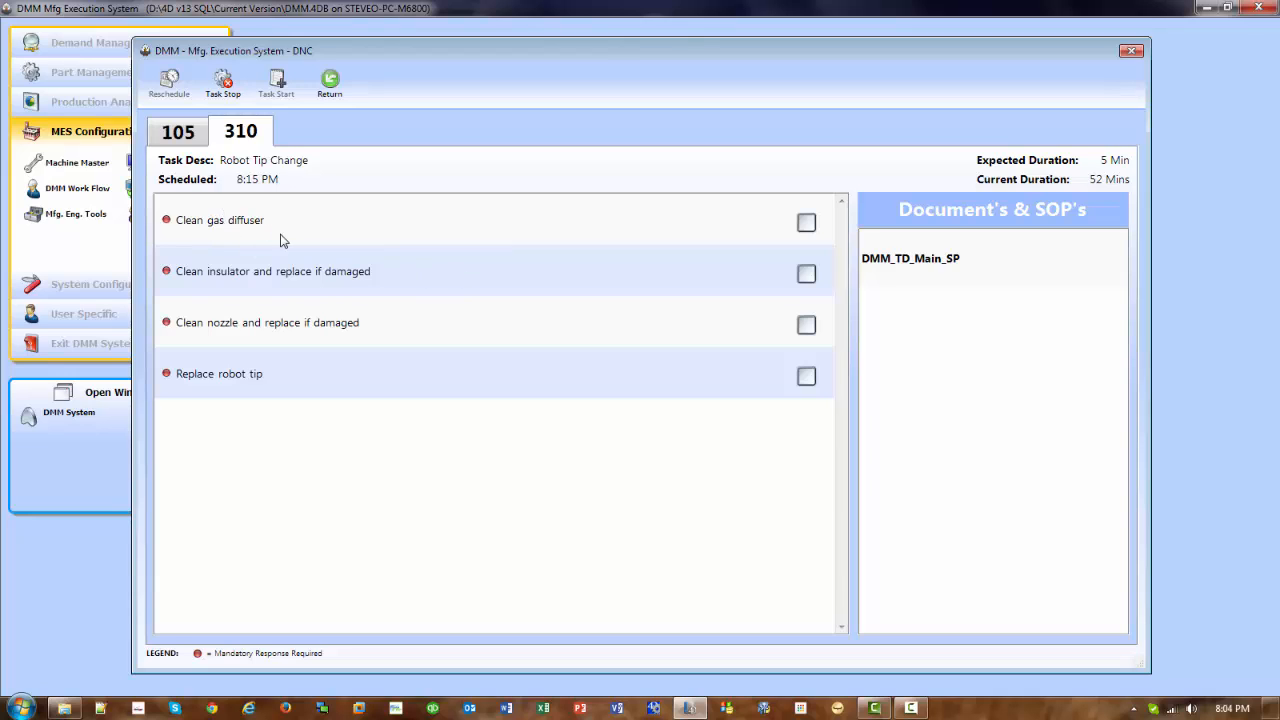
pyautogui.click(807, 224)
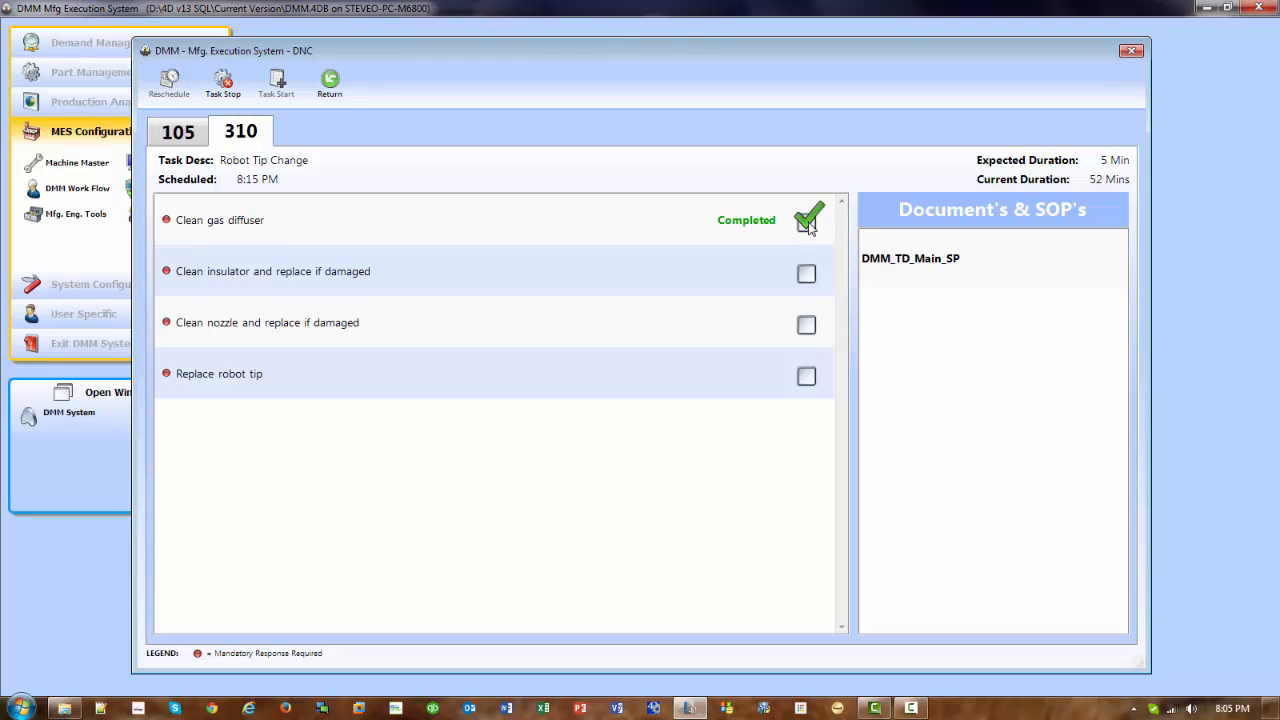
pyautogui.click(807, 276)
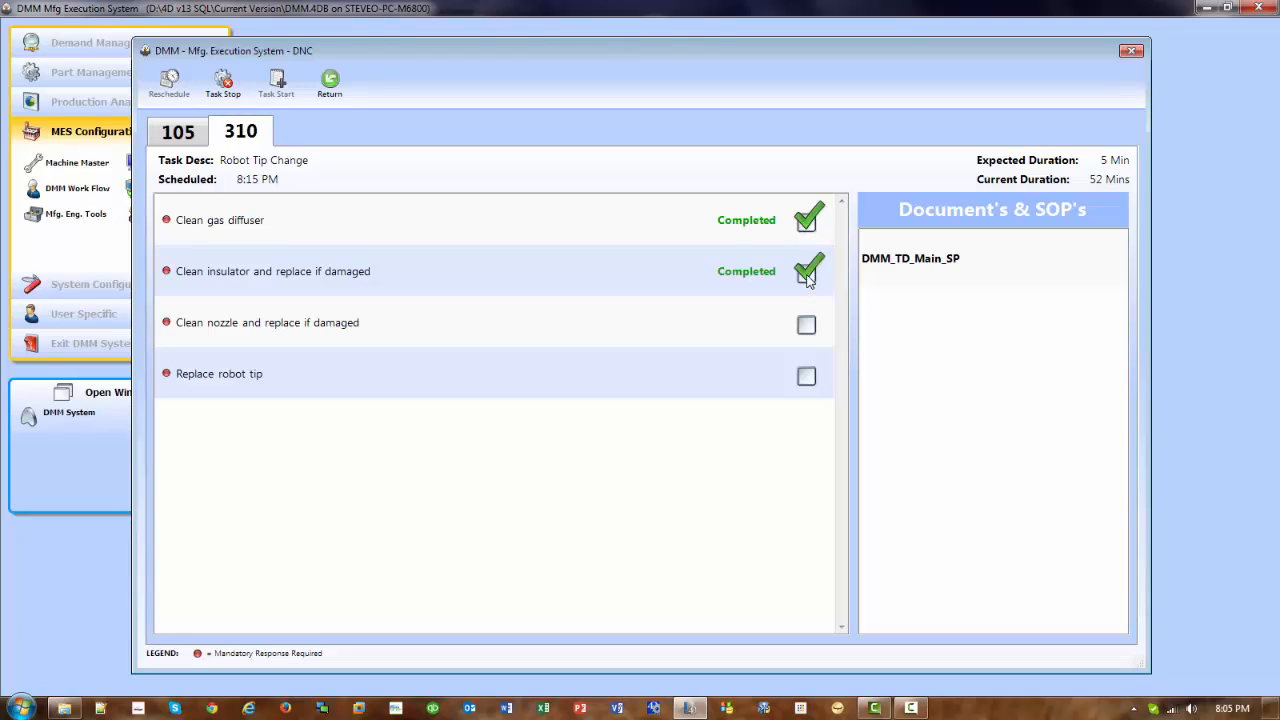
pyautogui.click(808, 327)
pyautogui.click(807, 376)
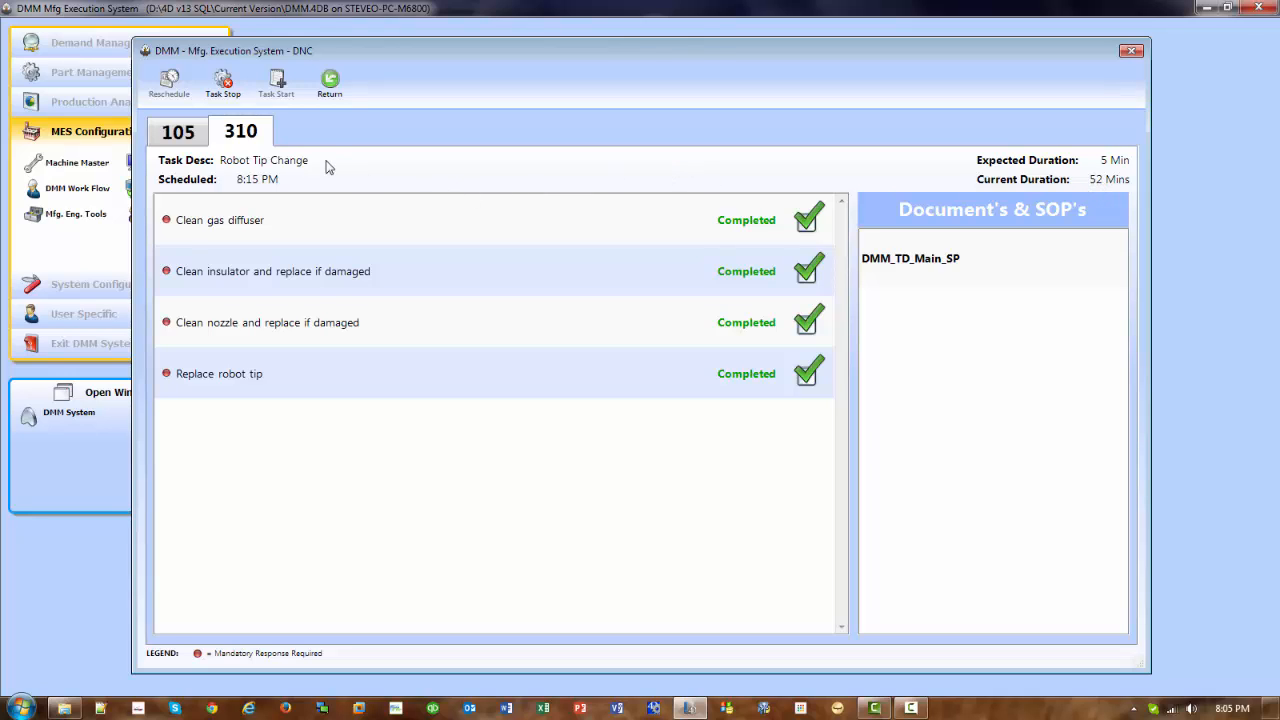
# - Stop the Robot Tip Change task, giving Sample Standard Time Exception Code 2 as the duration reason code
pyautogui.click(224, 86)
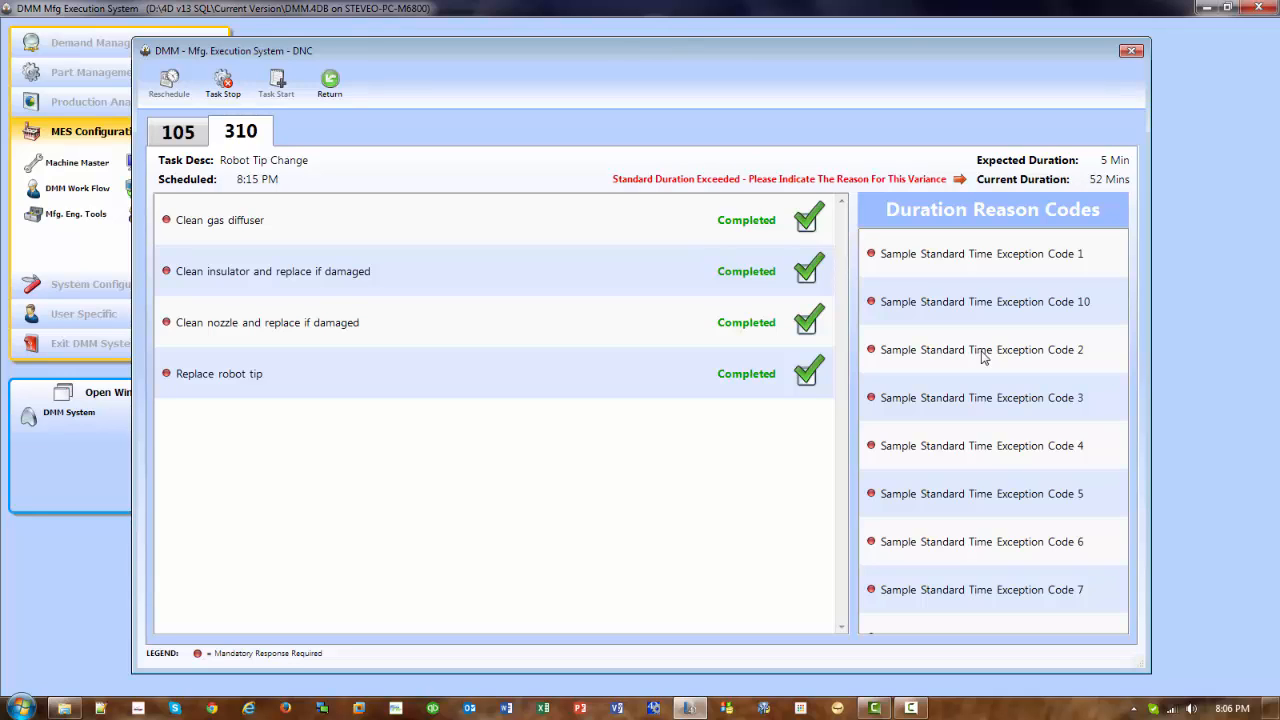
pyautogui.click(983, 357)
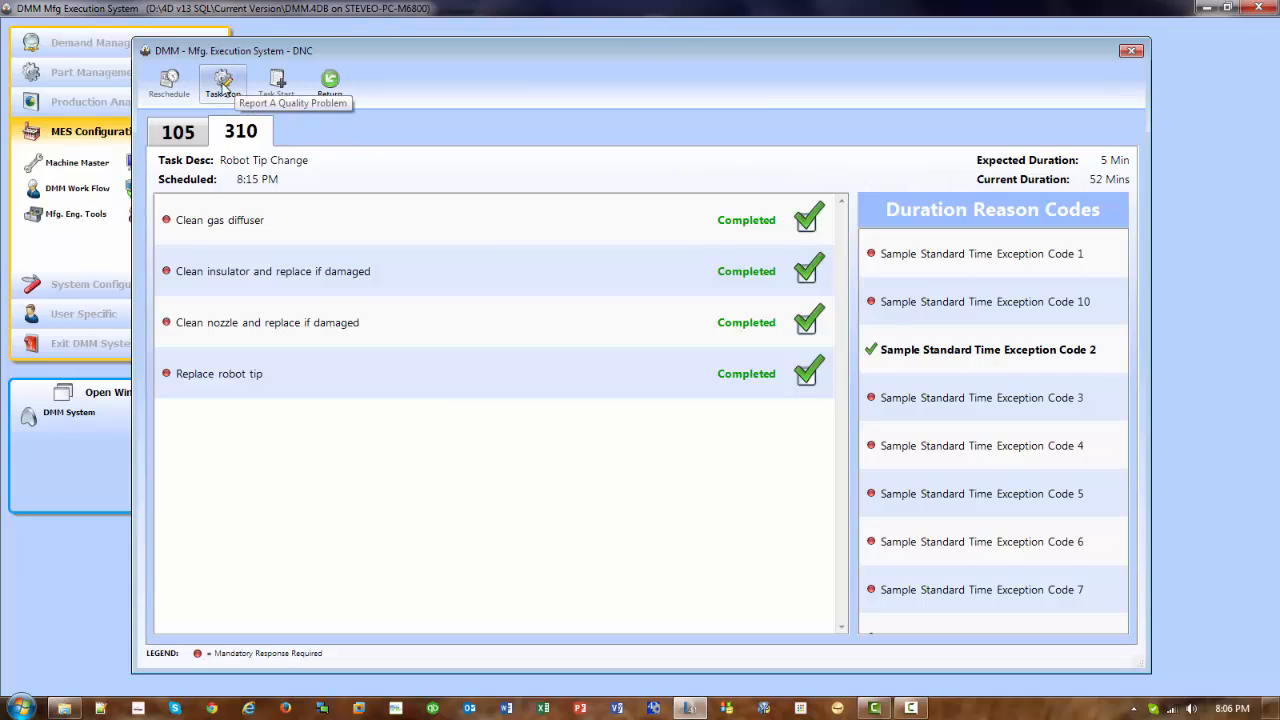
pyautogui.click(223, 82)
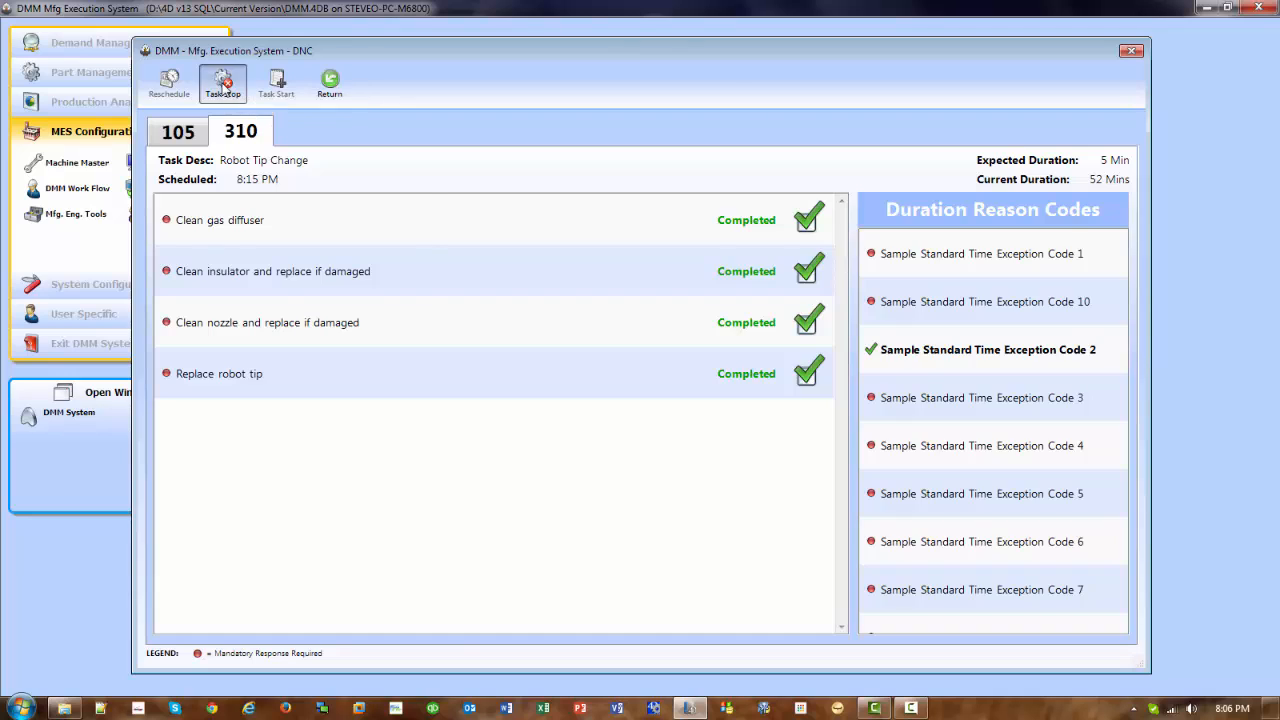